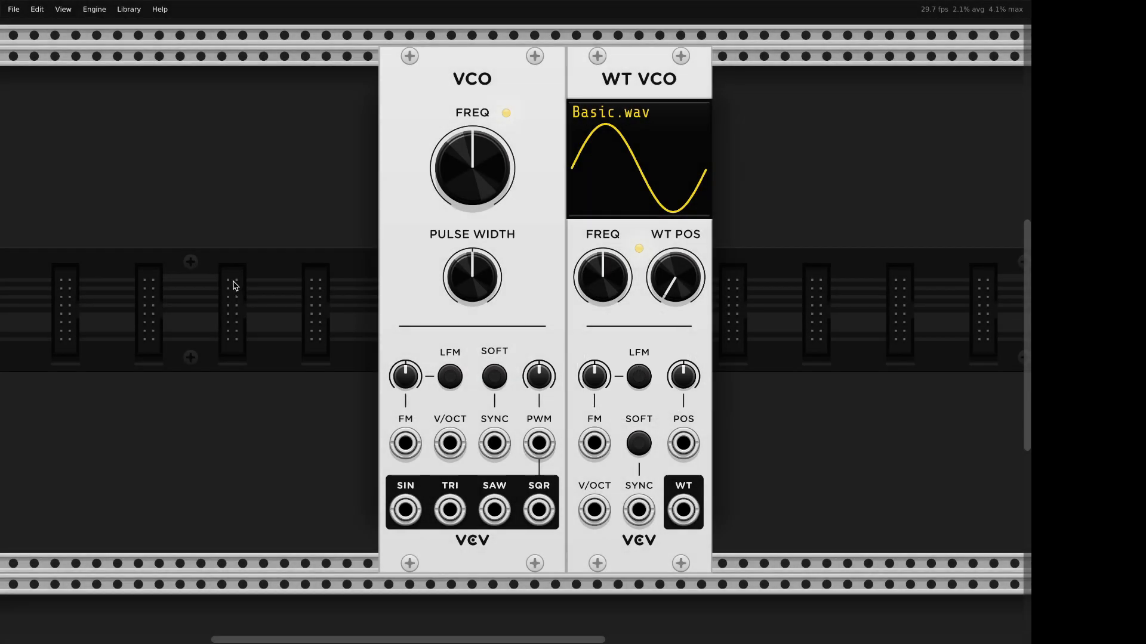
# Add a Bogaudio VCO to the rack by searching 'bog' in the Module Browser.
pyautogui.rightClick(234, 286)
pyautogui.write('bog')
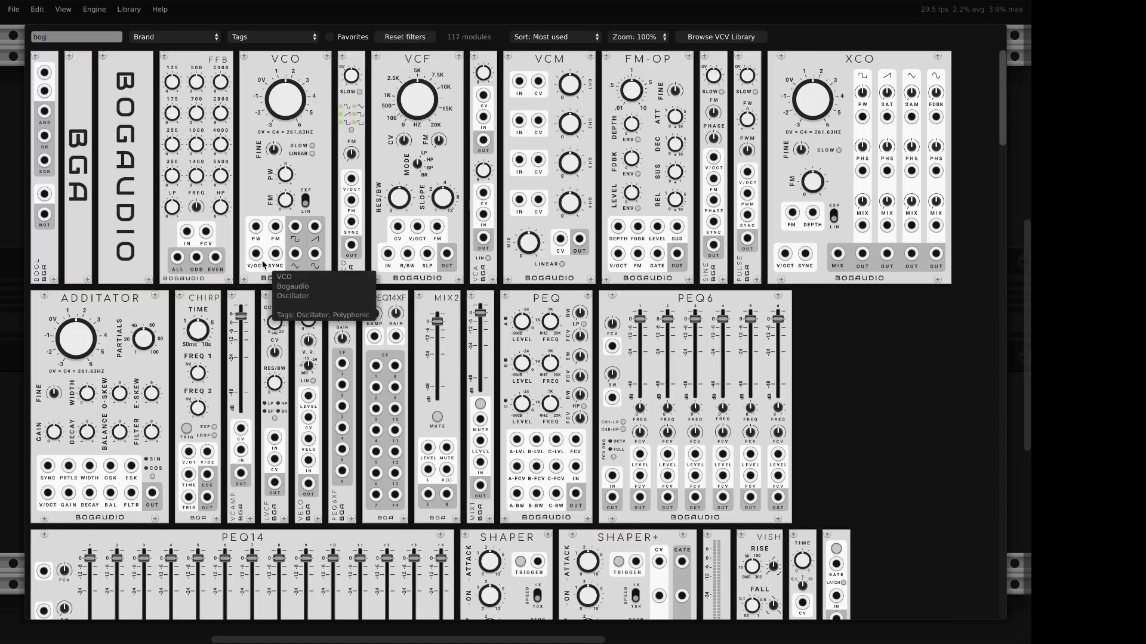
pyautogui.click(263, 268)
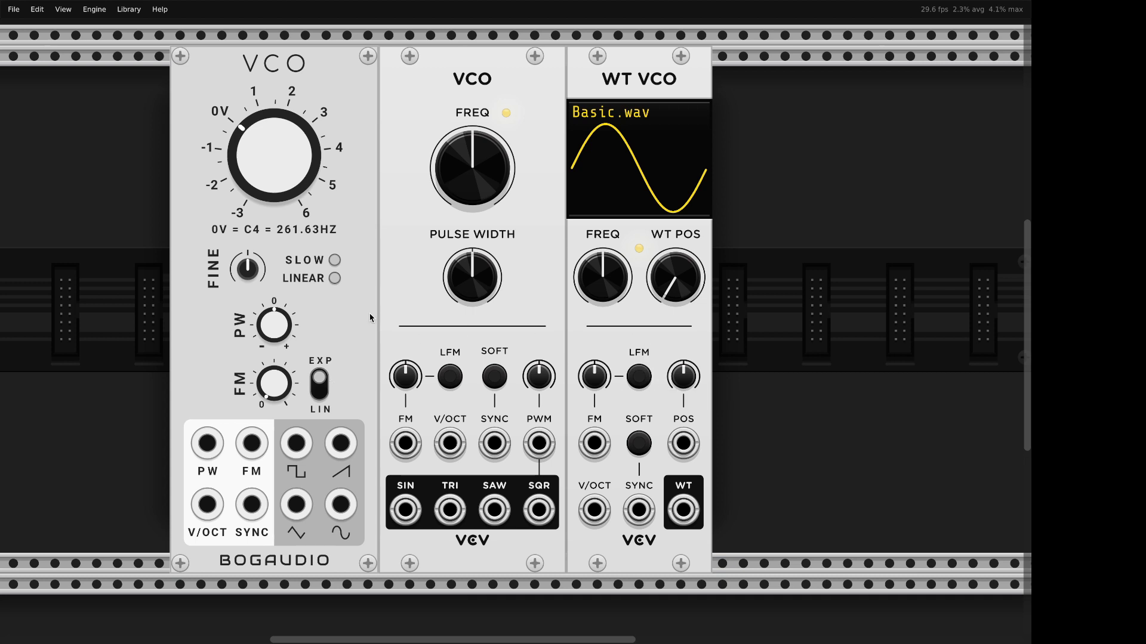
# Toggle the linear FM buttons on the VCO and WT VCO, leaving the WT VCO's through-zero linear FM on.
pyautogui.click(450, 377)
pyautogui.click(450, 376)
pyautogui.click(638, 376)
pyautogui.doubleClick(638, 376)
pyautogui.click(638, 376)
pyautogui.click(450, 377)
pyautogui.click(450, 376)
pyautogui.click(445, 378)
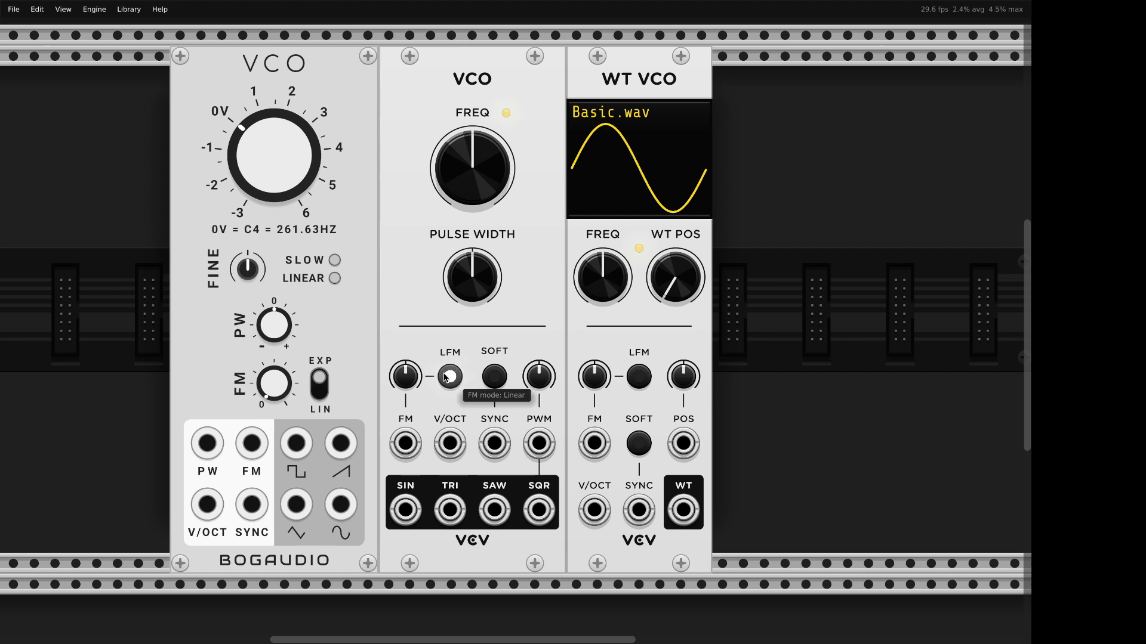
pyautogui.click(445, 377)
pyautogui.click(639, 379)
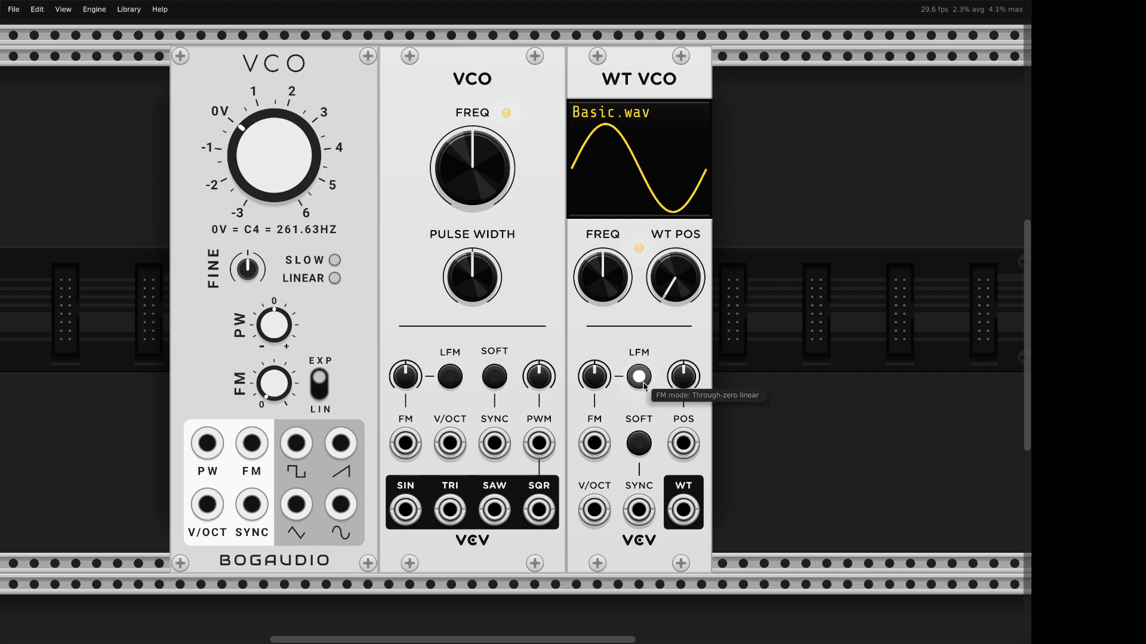
pyautogui.click(643, 383)
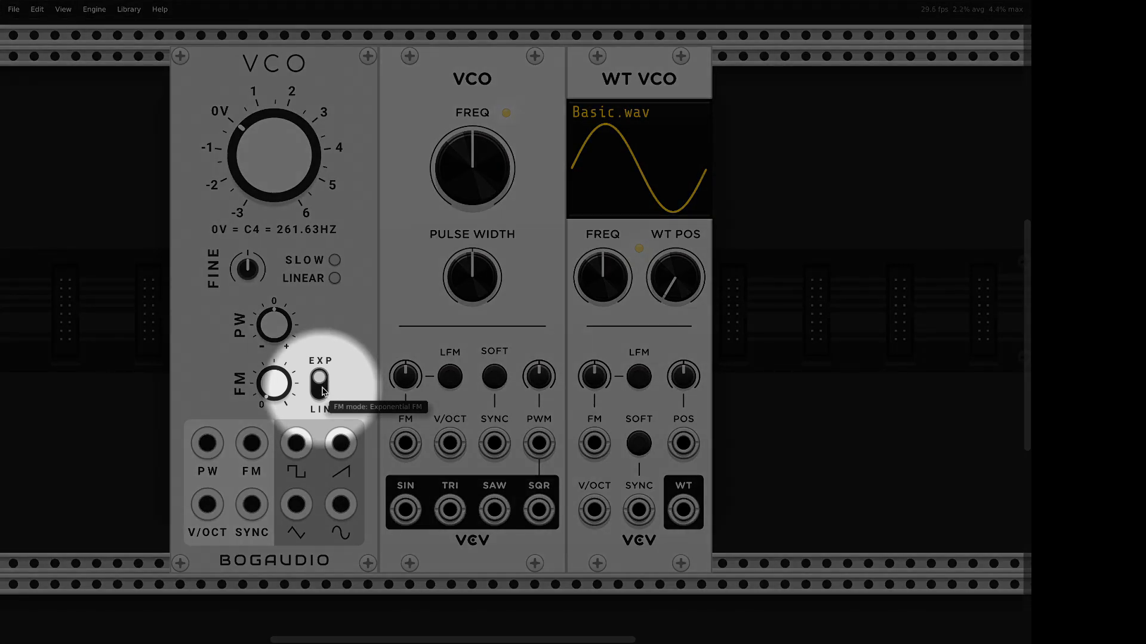
pyautogui.click(322, 392)
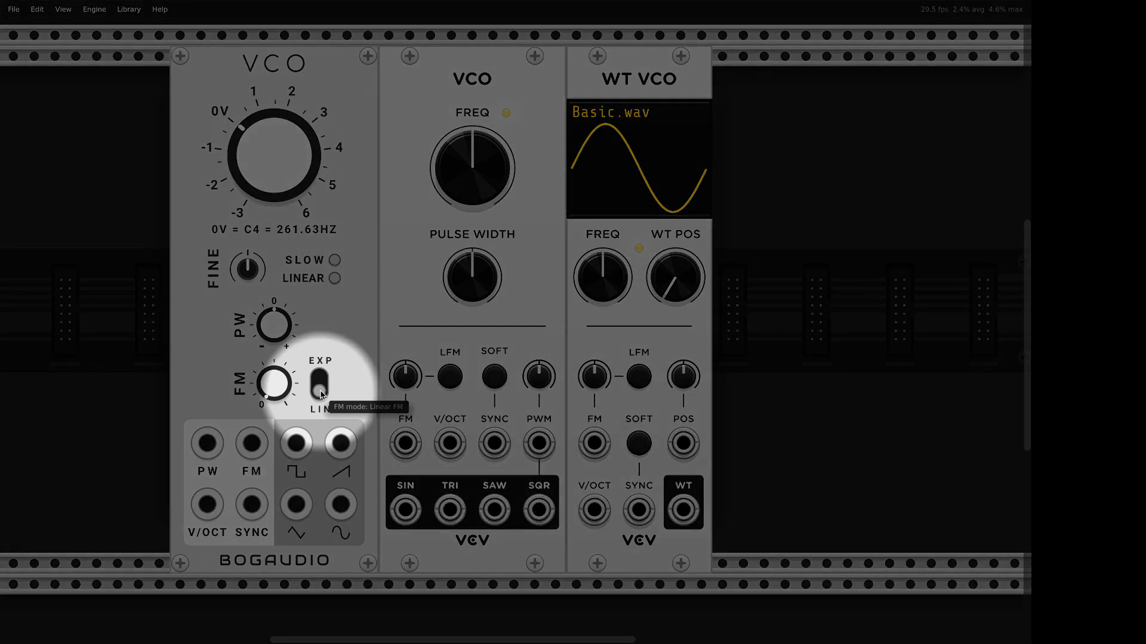
pyautogui.click(320, 395)
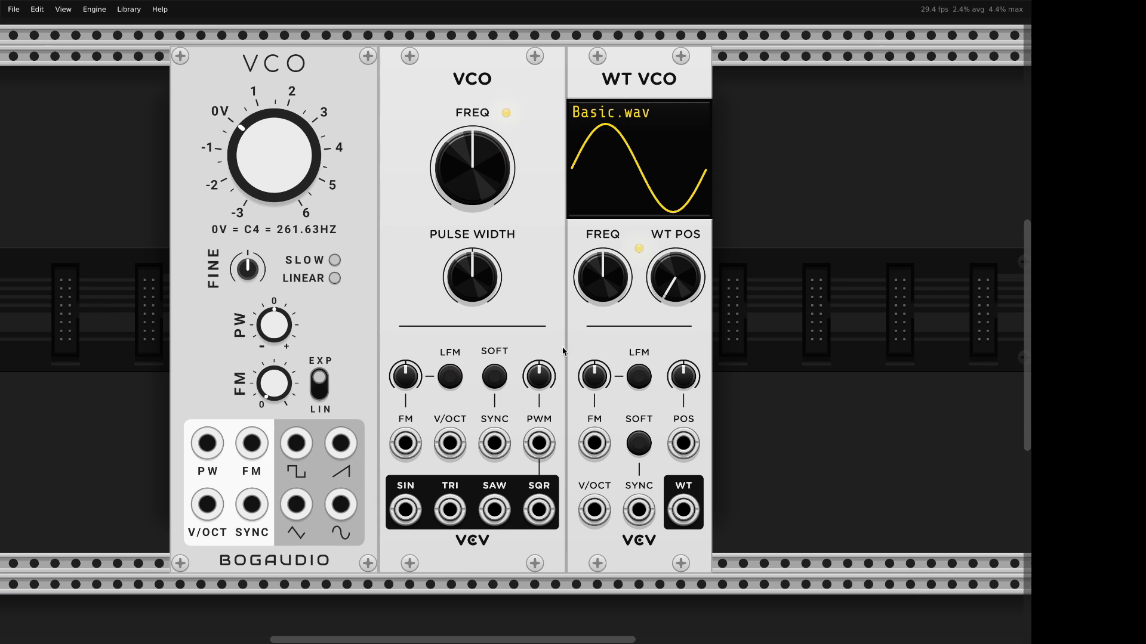
# Delete both VCOs, shift the WT VCO left, patch its output to AUDIO L/MON, and duplicate it.
pyautogui.moveTo(124, 313); pyautogui.dragTo(449, 316)
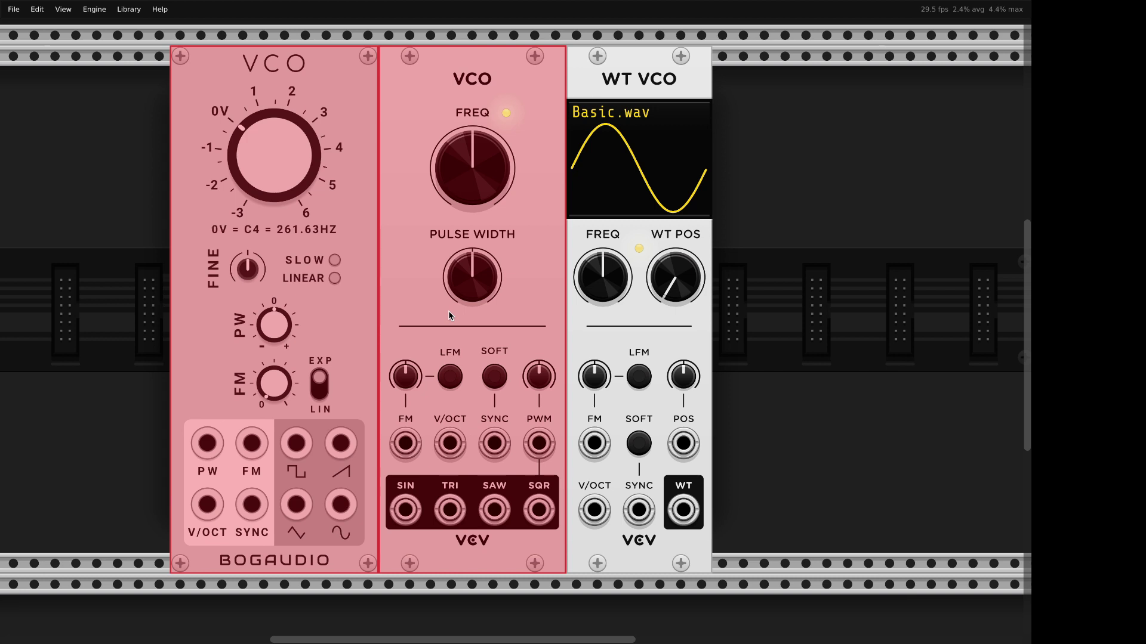
pyautogui.press('Delete')
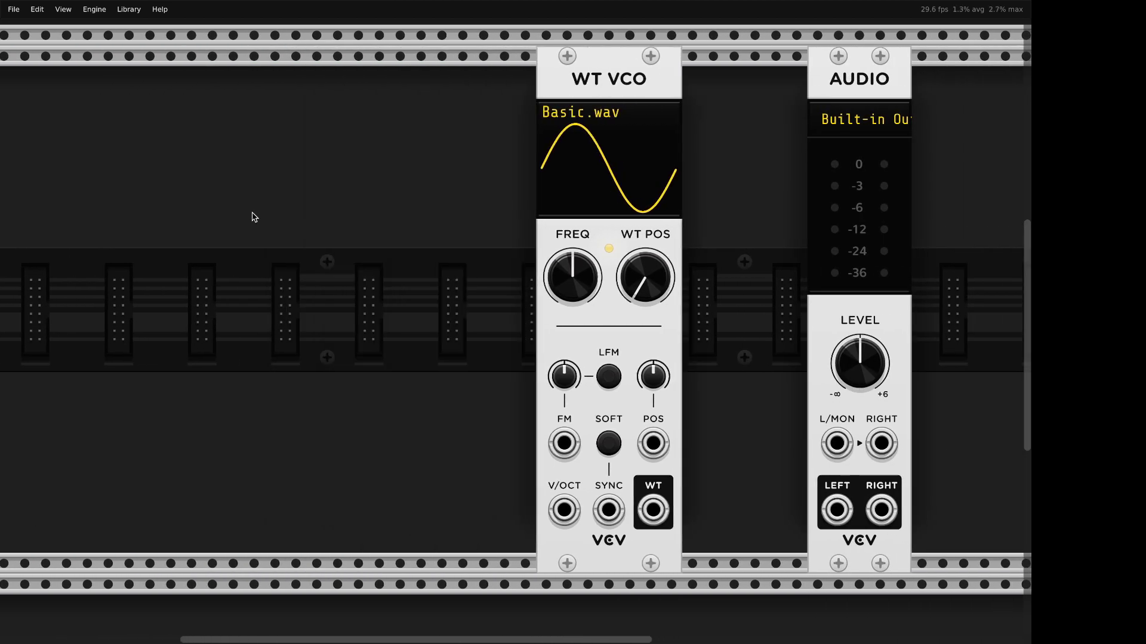
pyautogui.moveTo(611, 96); pyautogui.dragTo(626, 90)
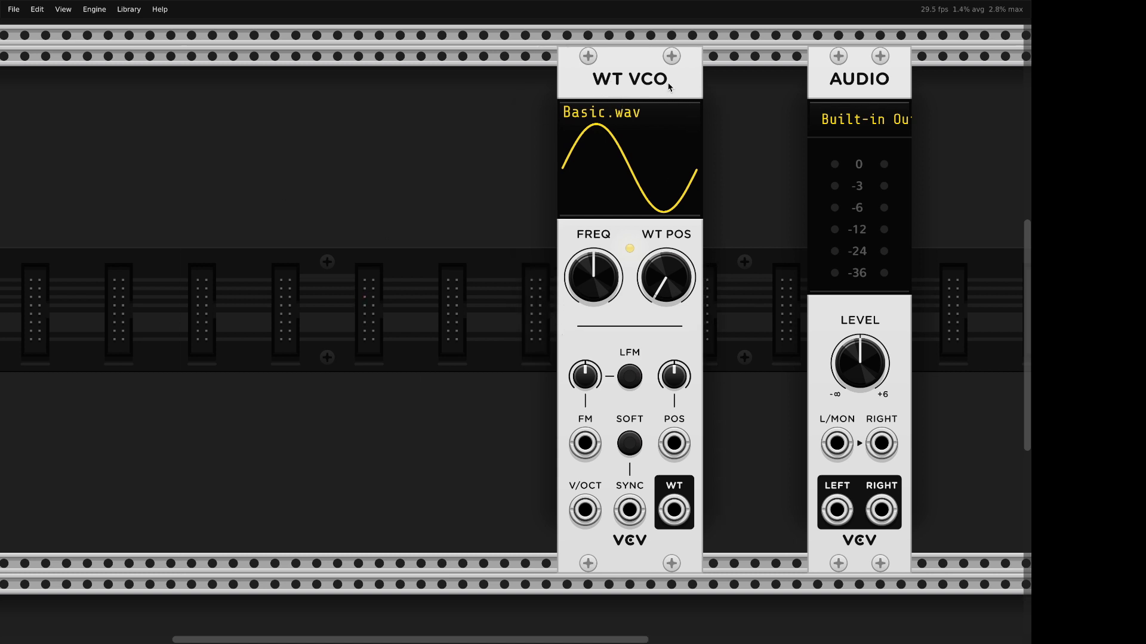
pyautogui.moveTo(675, 82); pyautogui.dragTo(630, 85)
pyautogui.moveTo(674, 510); pyautogui.dragTo(836, 443)
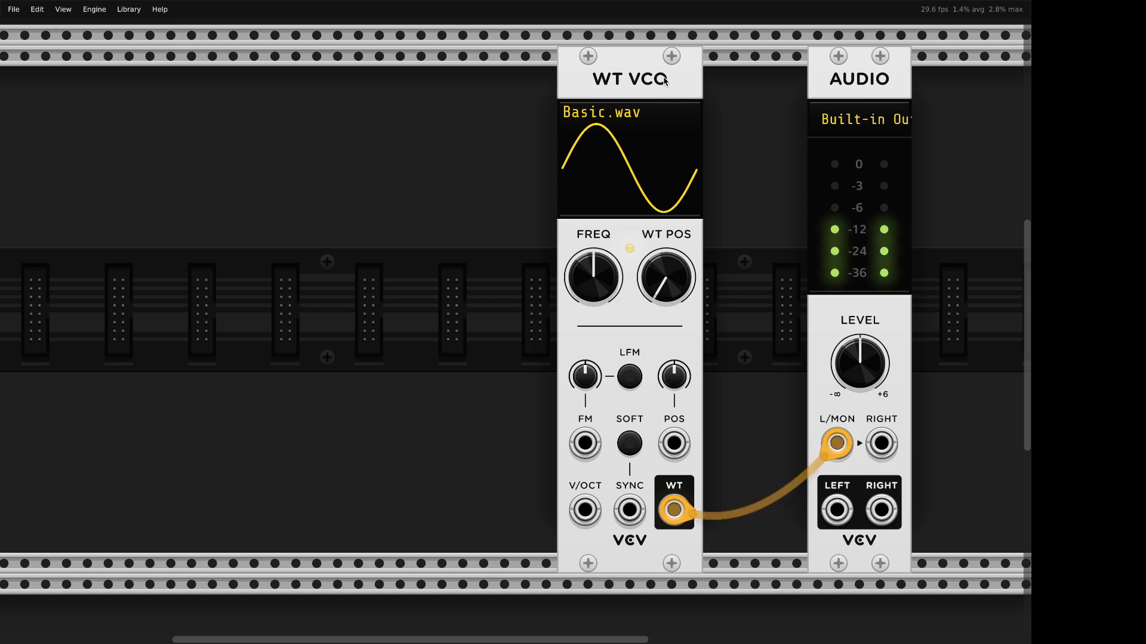
pyautogui.hotkey('ctrl', 'd')
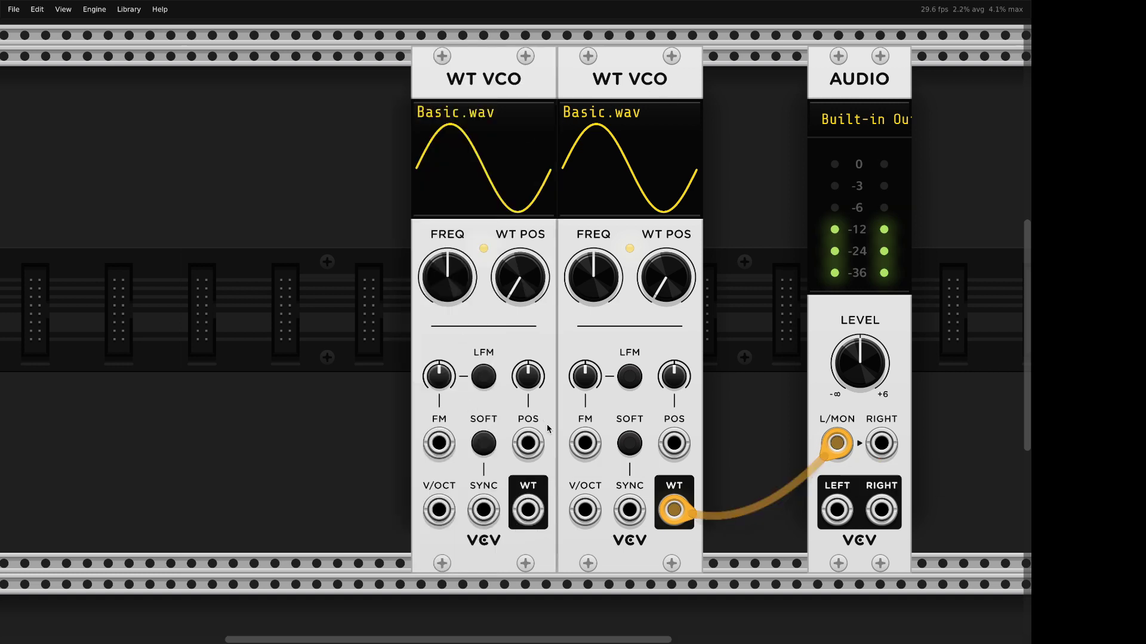
# Patch the left WT VCO's output into the right one's FM input, with through-zero linear FM at about 61% depth.
pyautogui.moveTo(528, 510); pyautogui.dragTo(582, 443)
pyautogui.moveTo(585, 377); pyautogui.dragTo(585, 345)
pyautogui.doubleClick(587, 377)
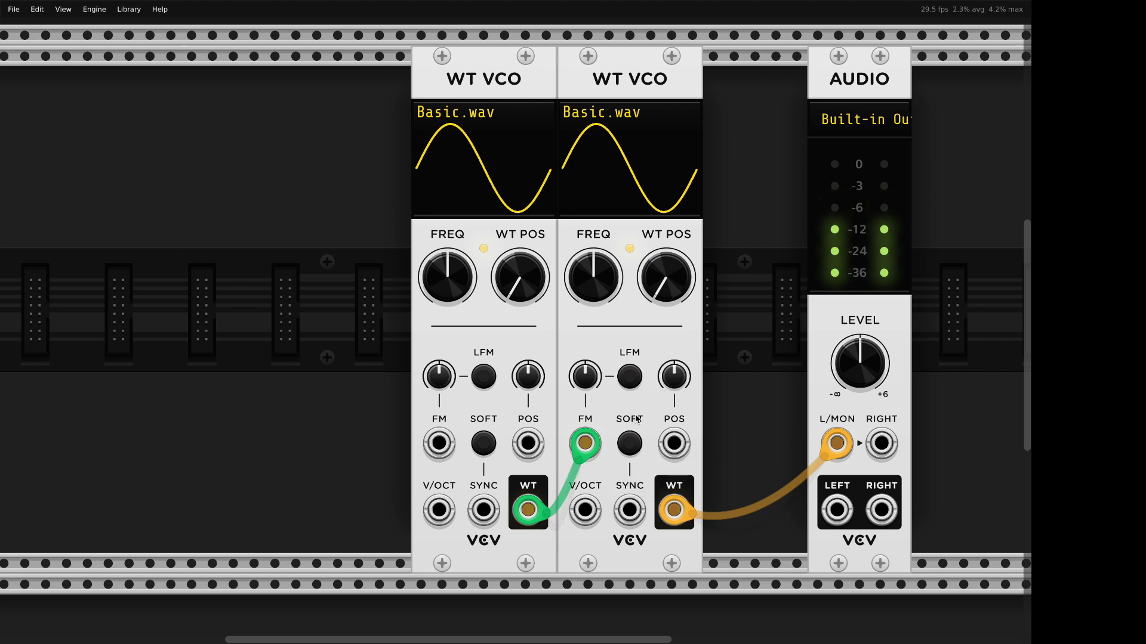
pyautogui.click(628, 377)
pyautogui.moveTo(585, 376)
pyautogui.mouseDown()
pyautogui.moveTo(586, 339)
pyautogui.moveTo(588, 388)
pyautogui.mouseUp()
# Turn off linear FM, remove the FM cable, and delete the left WT VCO.
pyautogui.click(629, 377)
pyautogui.moveTo(585, 442); pyautogui.dragTo(514, 149)
pyautogui.press('Delete')
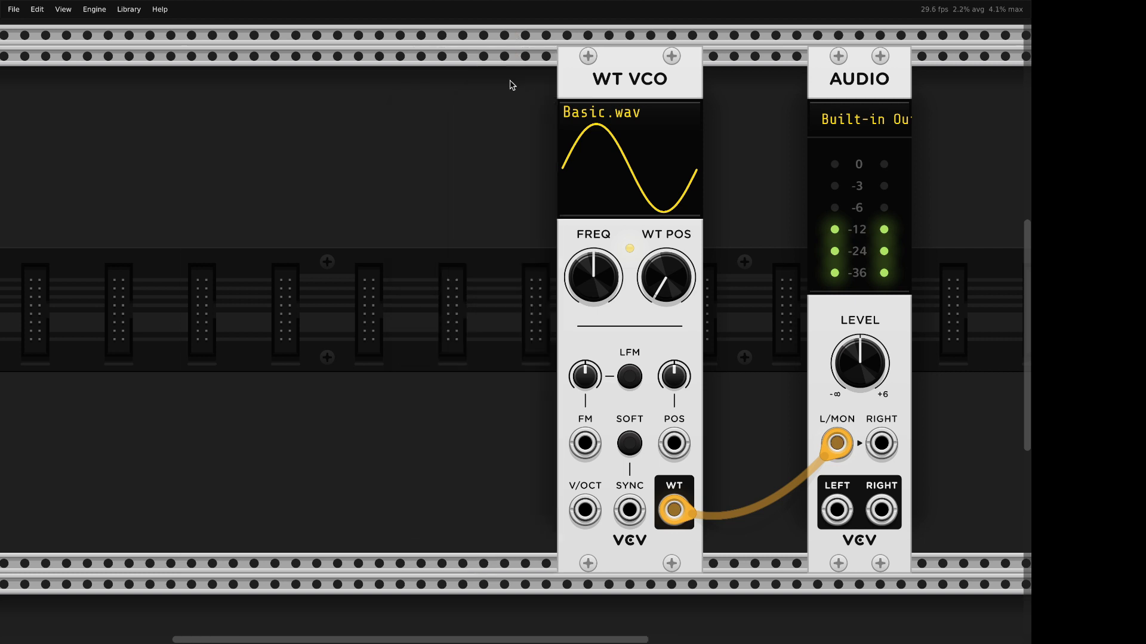
pyautogui.moveTo(606, 81); pyautogui.dragTo(628, 81)
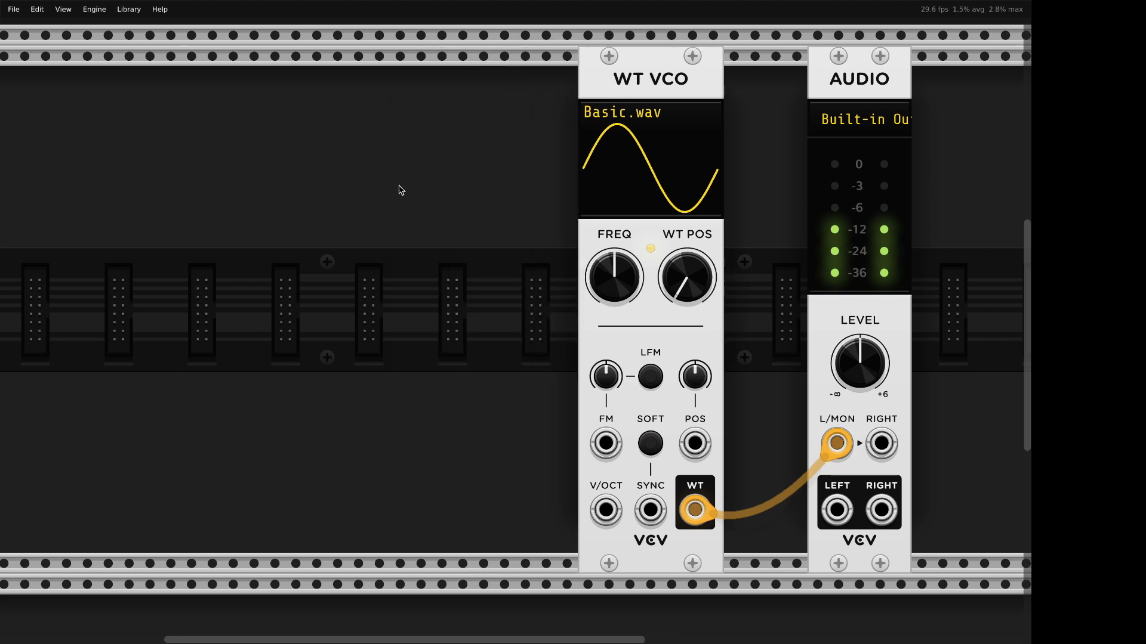
# Add a MindMeld ShapeMaster Pro module found by searching 'shape'.
pyautogui.rightClick(355, 198)
pyautogui.write('sh')
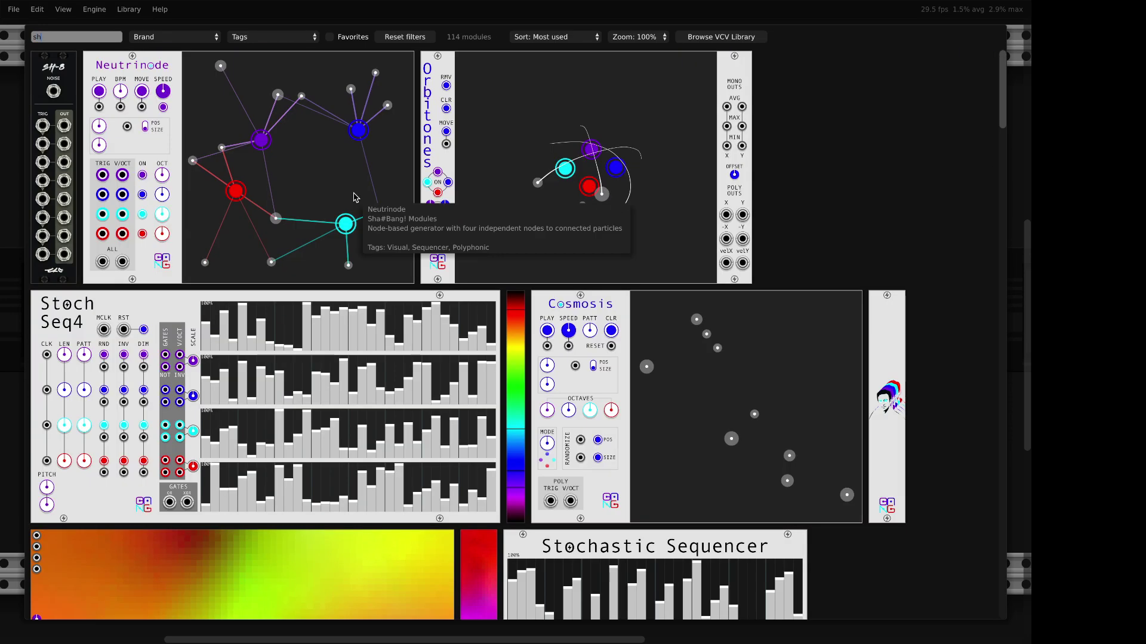
pyautogui.write('ape')
pyautogui.click(286, 313)
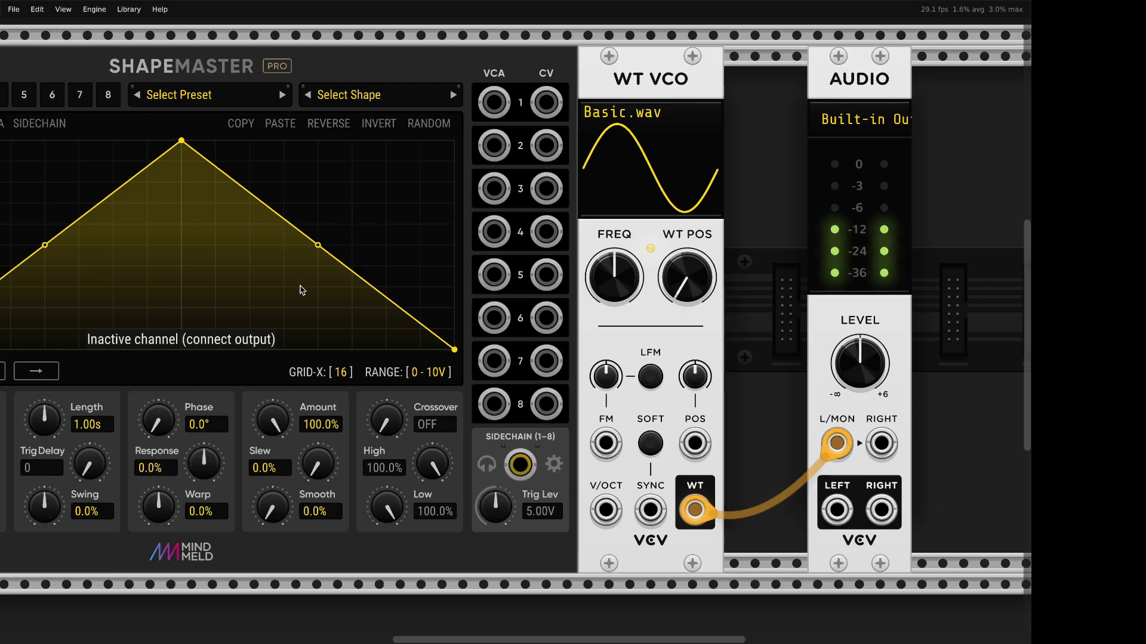
pyautogui.hscroll(-2, 307, 289)
pyautogui.hscroll(-4, 339, 295)
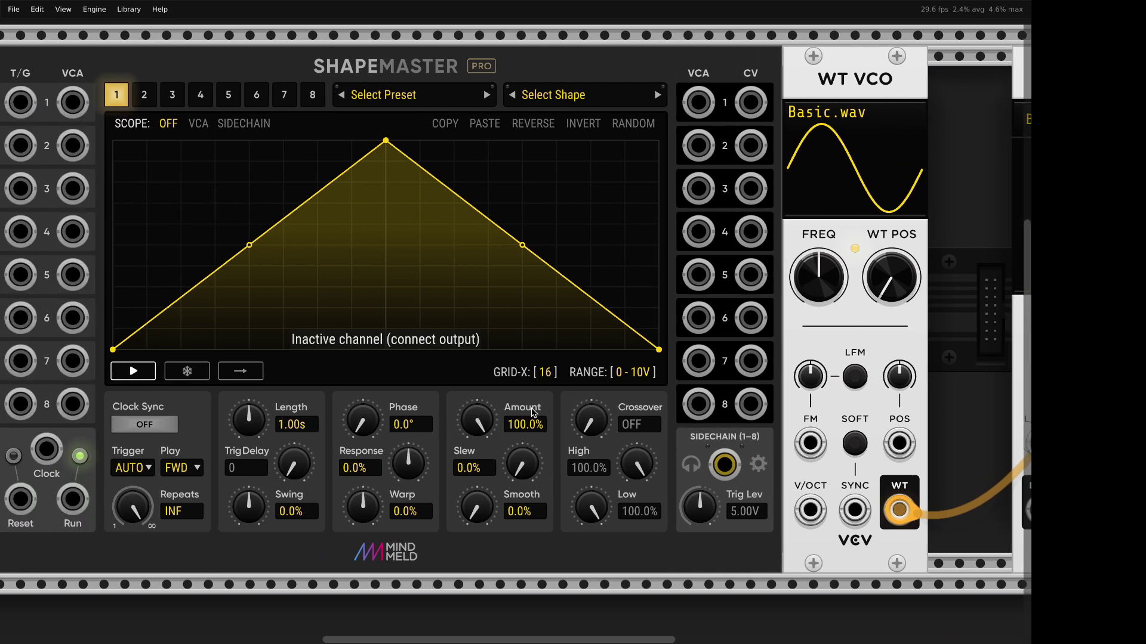
pyautogui.scroll(-3, 476, 256)
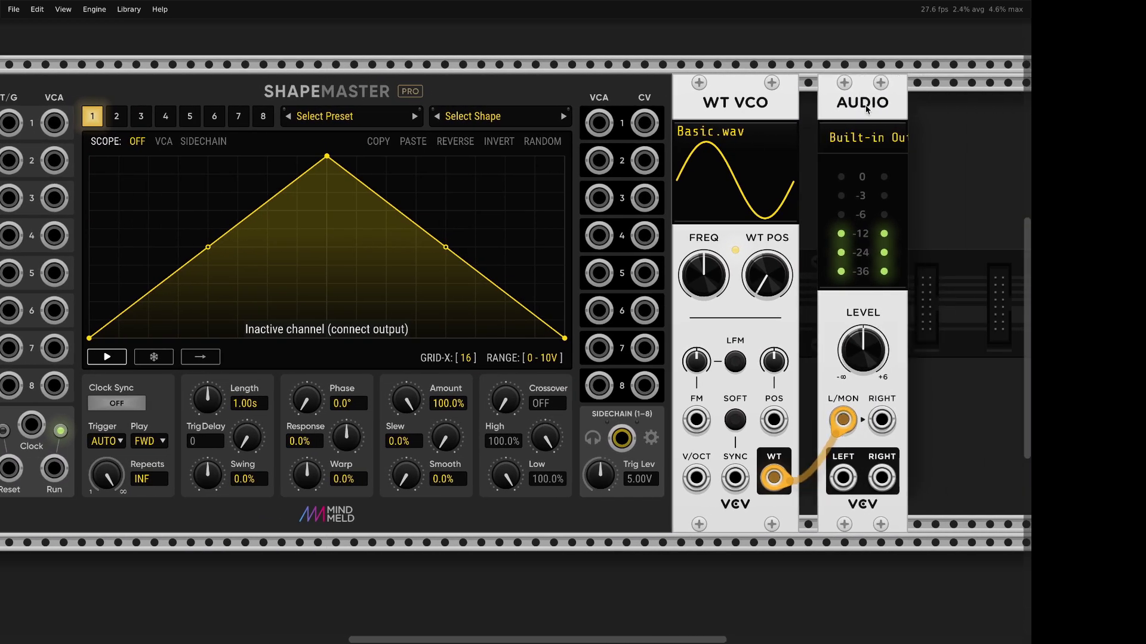
pyautogui.hscroll(-1, 554, 258)
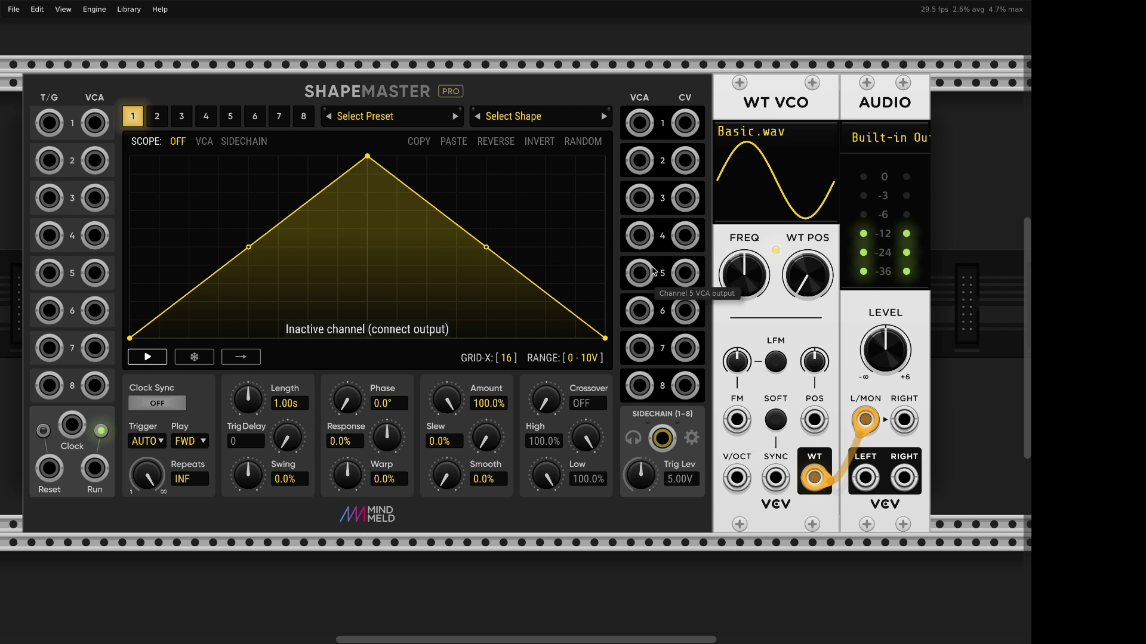
# Set ShapeMaster's output range to ±1V and its GRID-X to 4.
pyautogui.click(588, 358)
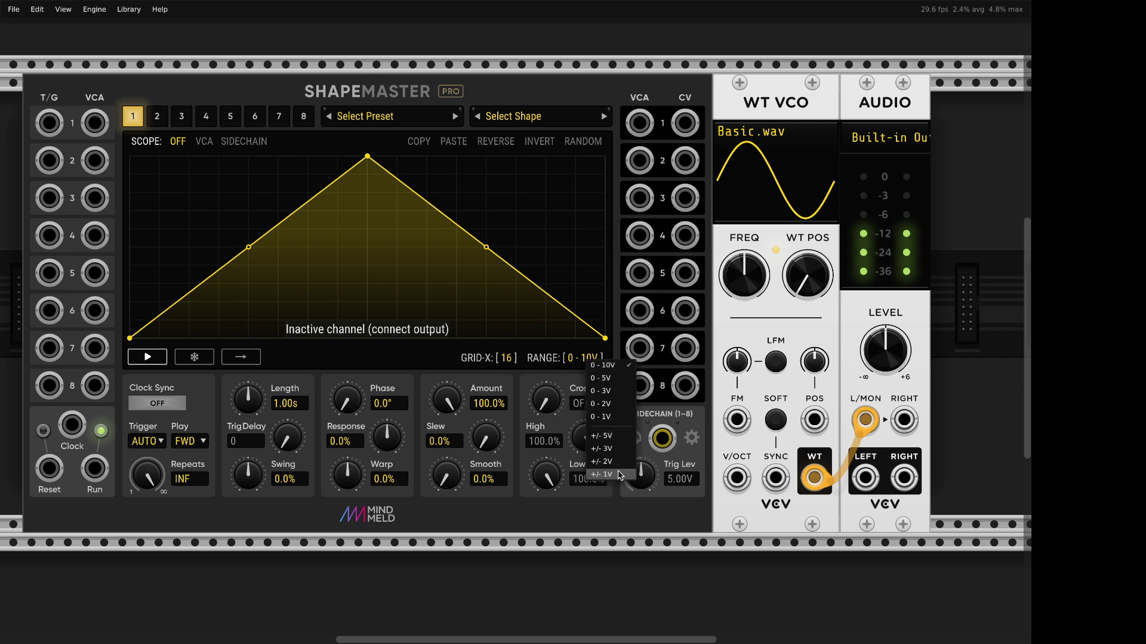
pyautogui.click(620, 476)
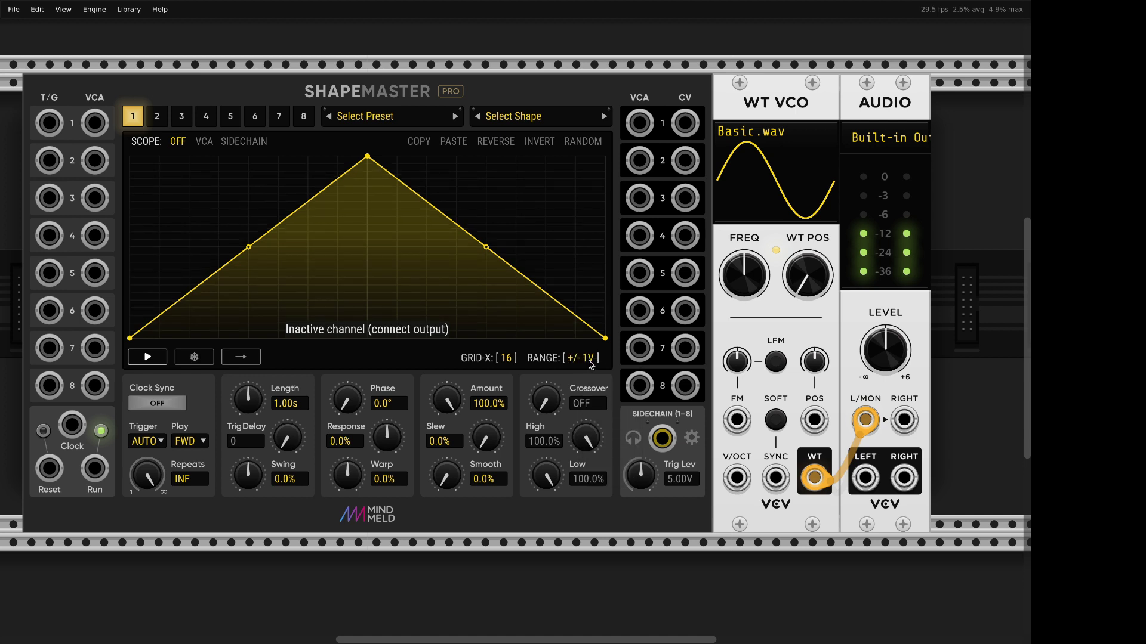
pyautogui.click(510, 360)
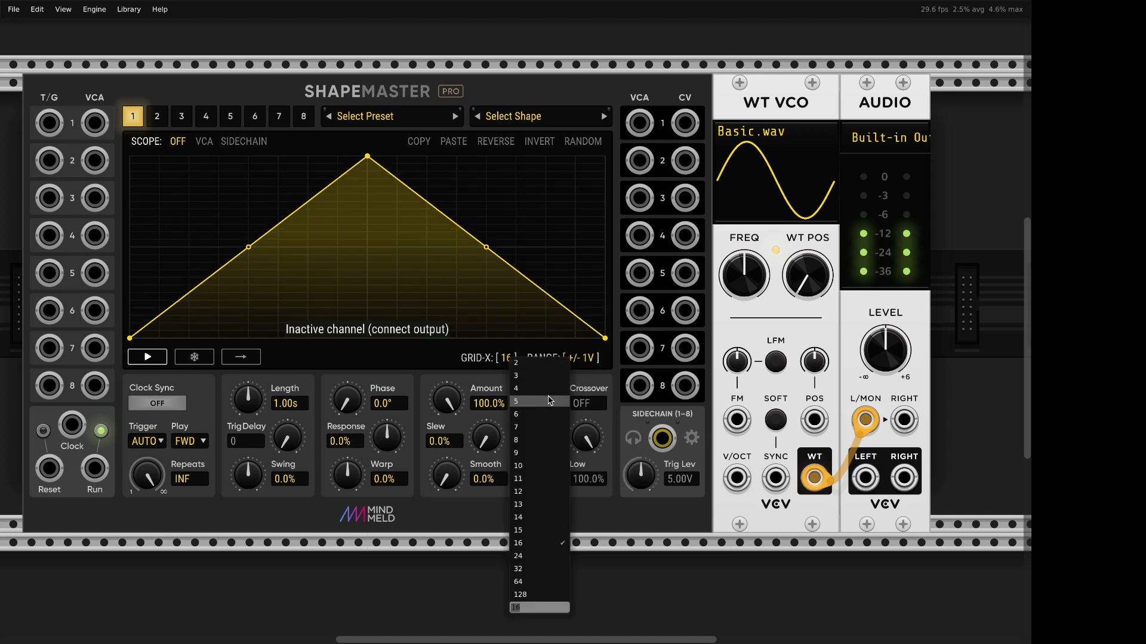
pyautogui.click(546, 391)
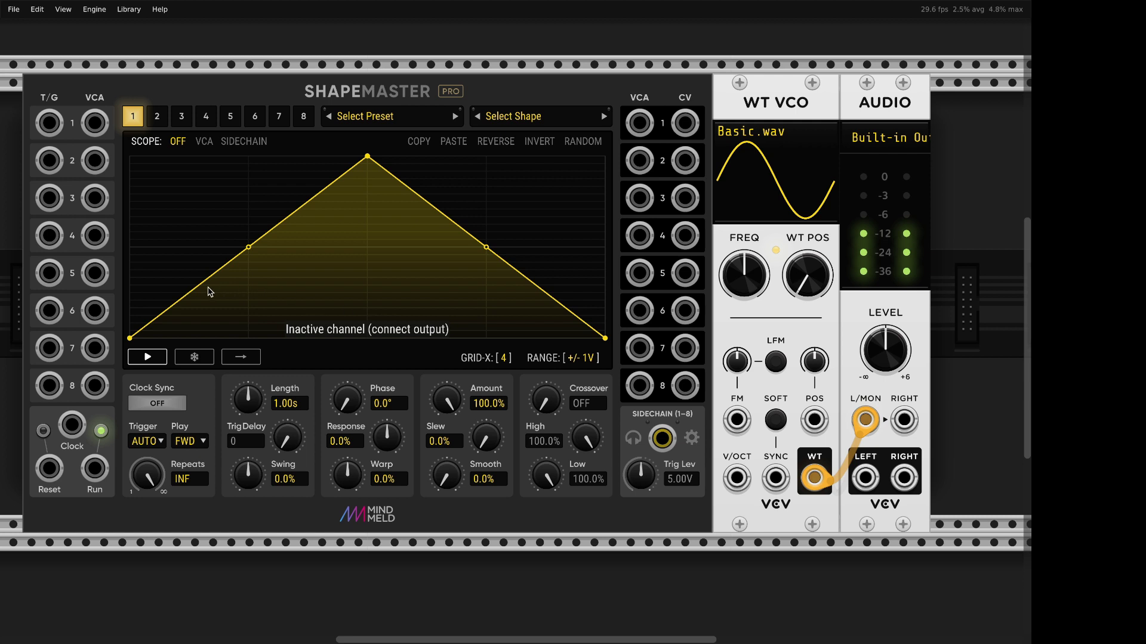
# Flatten the four quarters into steps: bottom, middle, top, middle.
pyautogui.click(183, 286)
pyautogui.moveTo(184, 304); pyautogui.dragTo(188, 377)
pyautogui.moveTo(330, 269); pyautogui.dragTo(335, 248)
pyautogui.click(438, 174)
pyautogui.moveTo(438, 174); pyautogui.dragTo(439, 156)
pyautogui.moveTo(537, 227); pyautogui.dragTo(542, 248)
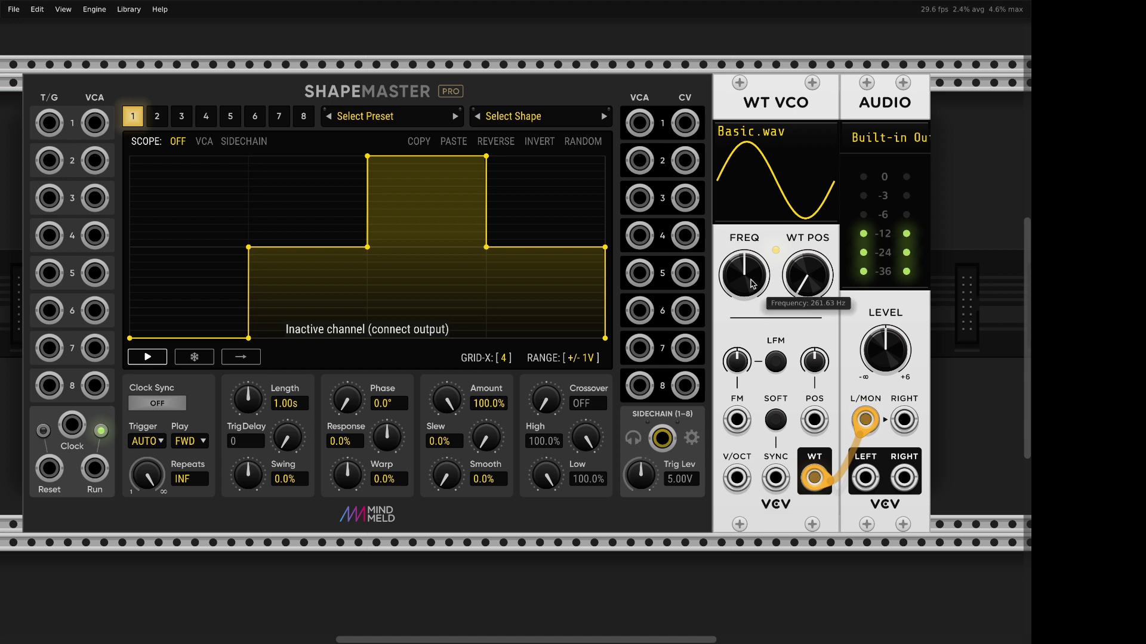
# Enter 523 Hz as the WT VCO's FREQ value, up from 261.63 Hz.
pyautogui.rightClick(754, 285)
pyautogui.write('523')
pyautogui.press('Return')
pyautogui.rightClick(759, 281)
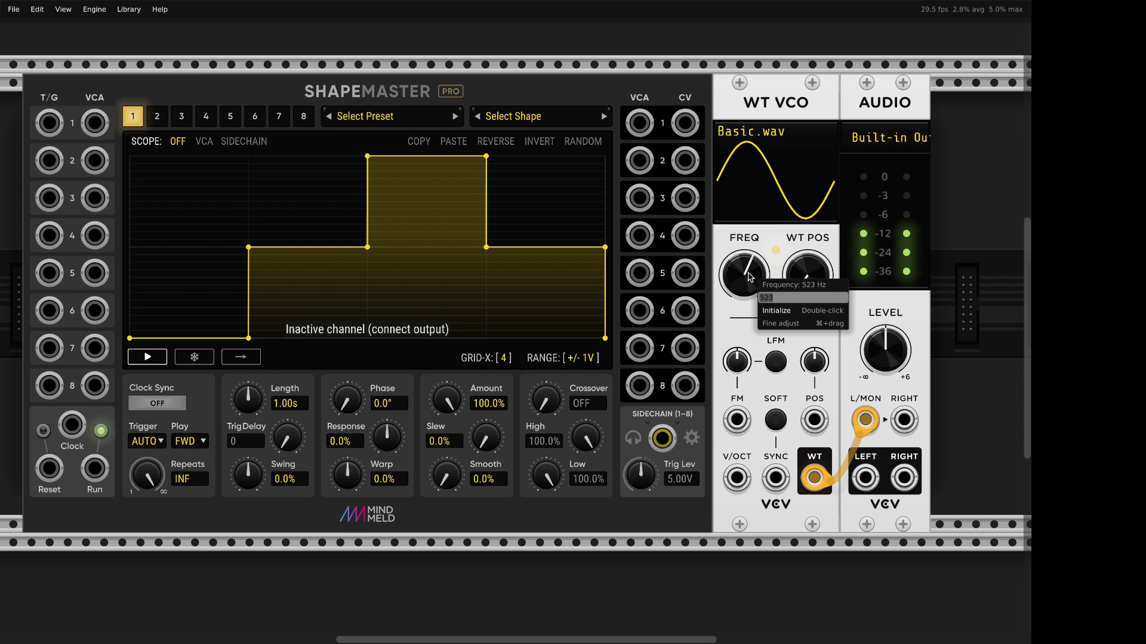
pyautogui.press('Escape')
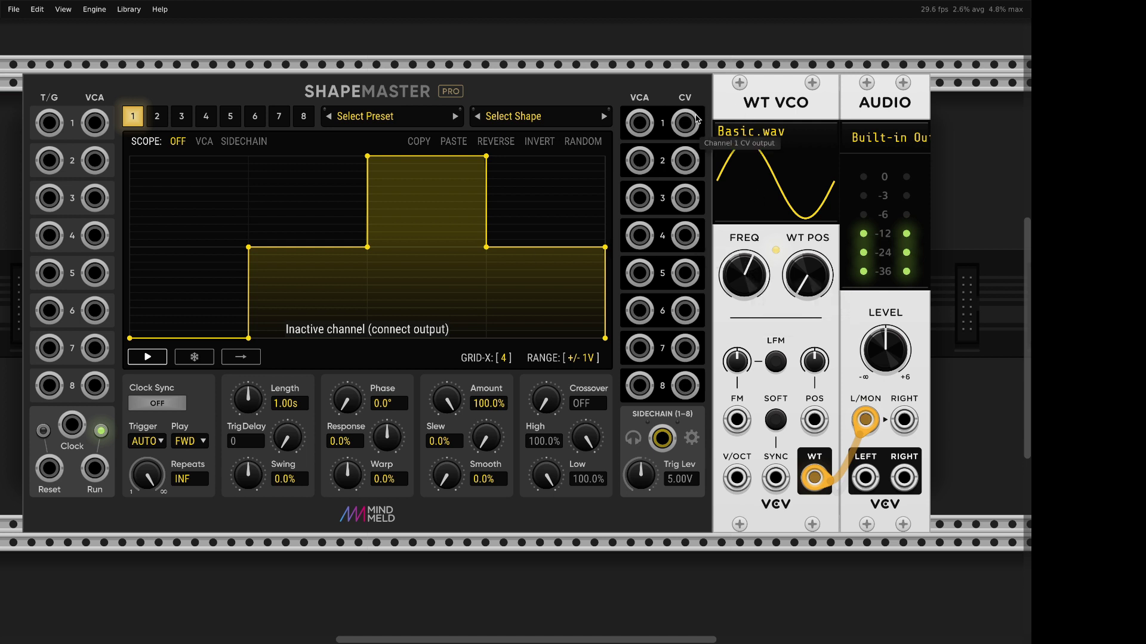
# Patch ShapeMaster CV 1 into the WT VCO FM input at 100% depth and set Length to 1.22s.
pyautogui.moveTo(685, 123); pyautogui.dragTo(725, 431)
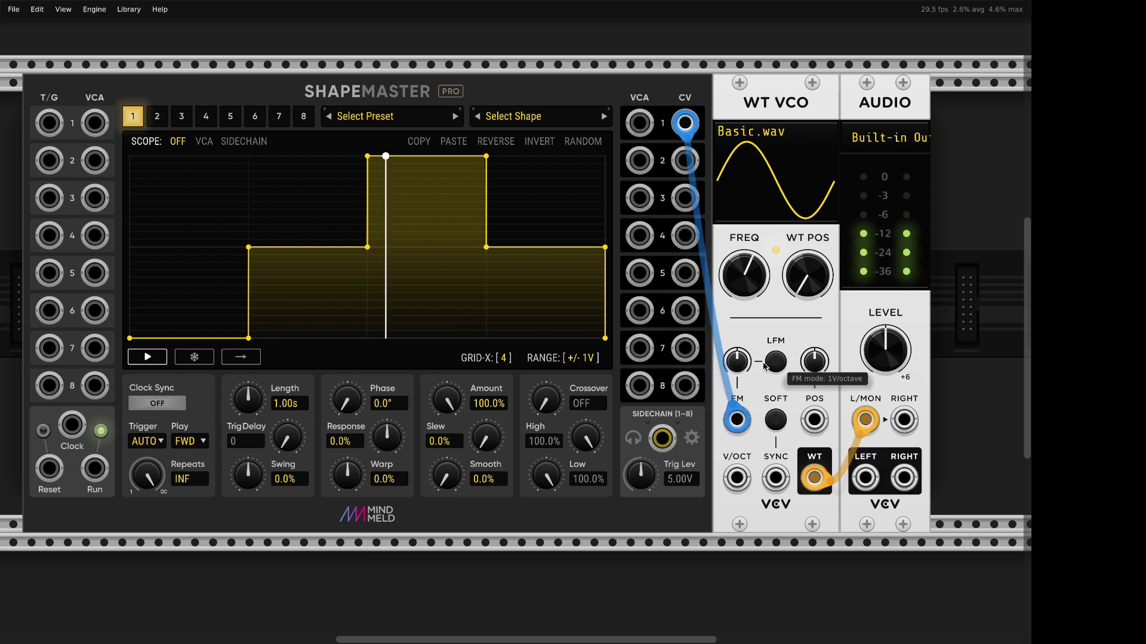
pyautogui.moveTo(738, 370); pyautogui.dragTo(742, 375)
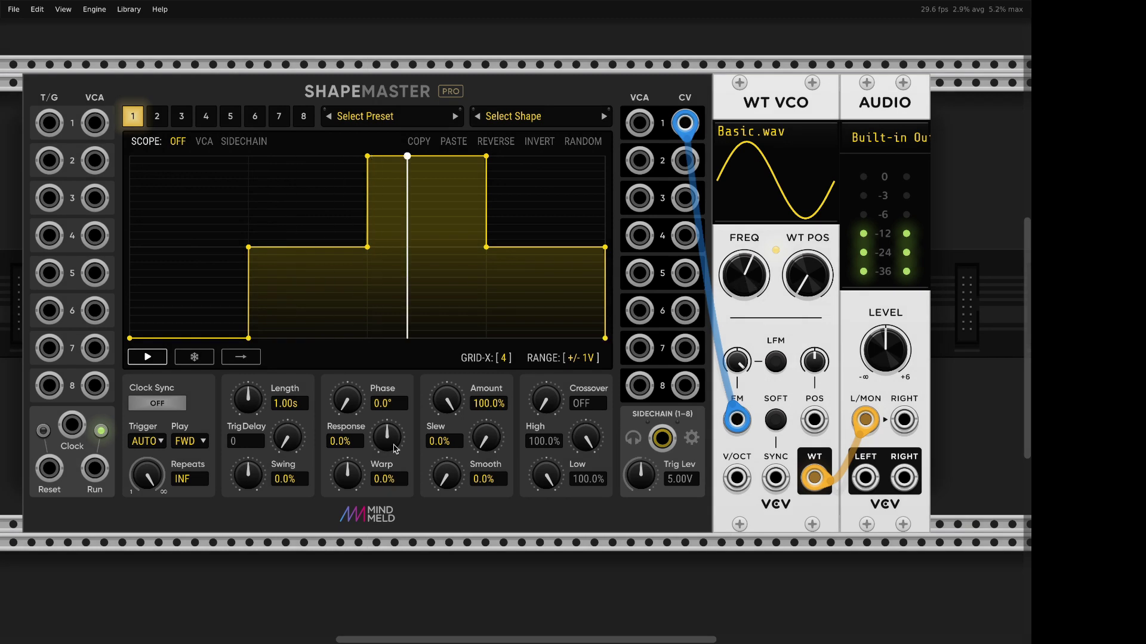
pyautogui.moveTo(247, 399)
pyautogui.mouseDown()
pyautogui.moveTo(248, 417)
pyautogui.moveTo(248, 391)
pyautogui.mouseUp()
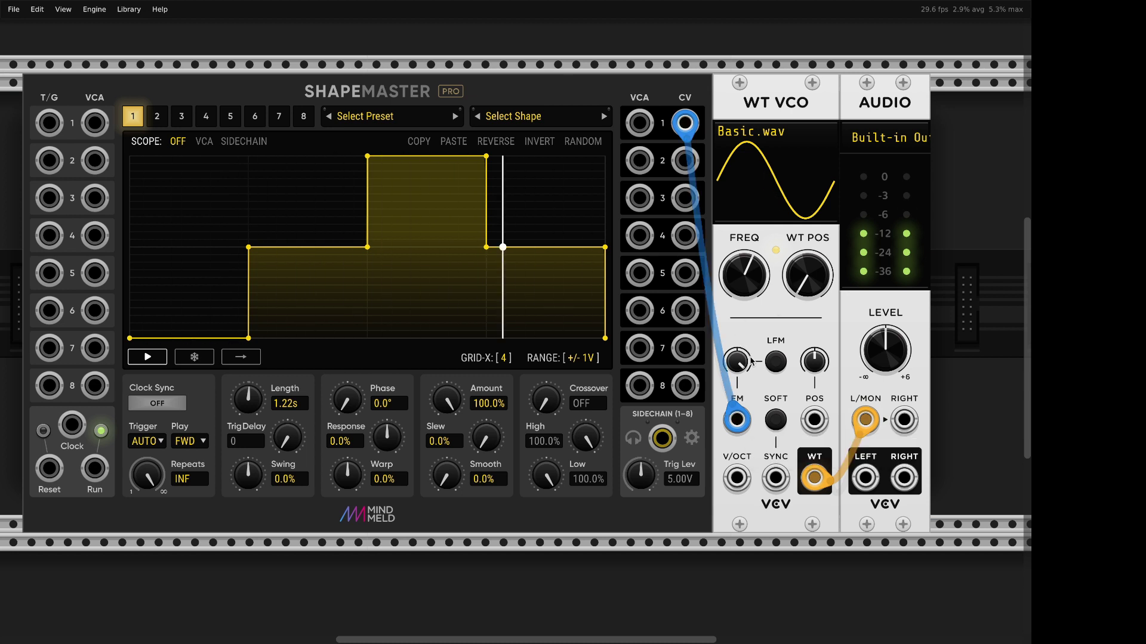
# Reseat the modulation cable on the WT VCO and switch FM to through-zero linear.
pyautogui.moveTo(743, 362)
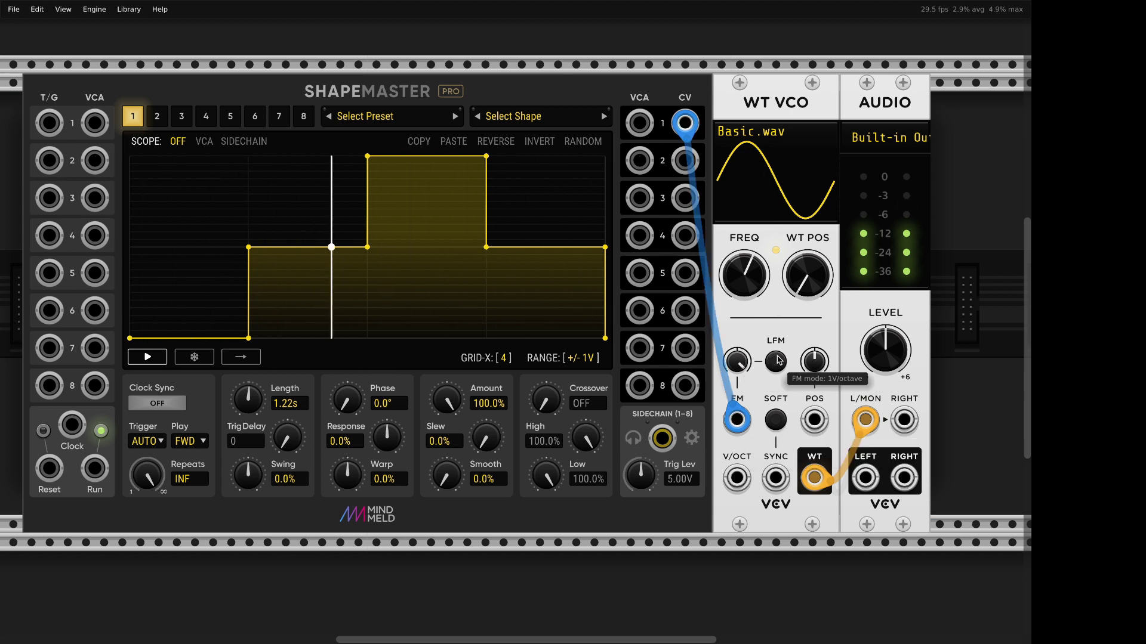
pyautogui.moveTo(747, 423)
pyautogui.moveTo(747, 422)
pyautogui.mouseDown()
pyautogui.moveTo(736, 473)
pyautogui.moveTo(739, 426)
pyautogui.mouseUp()
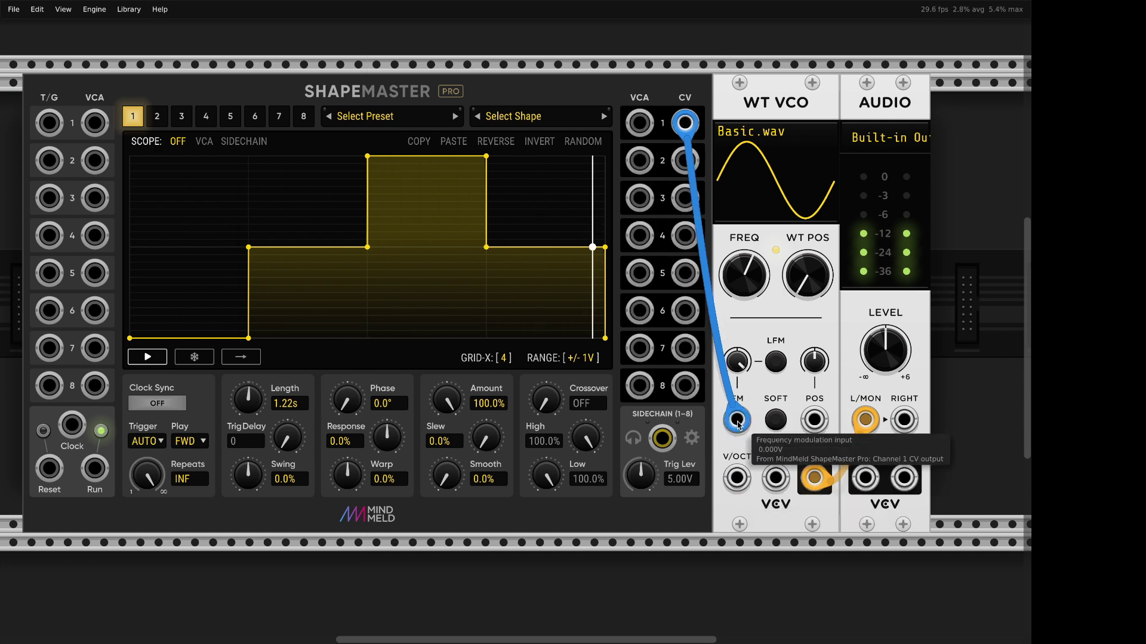
pyautogui.moveTo(737, 421)
pyautogui.mouseDown()
pyautogui.moveTo(737, 477)
pyautogui.moveTo(734, 434)
pyautogui.mouseUp()
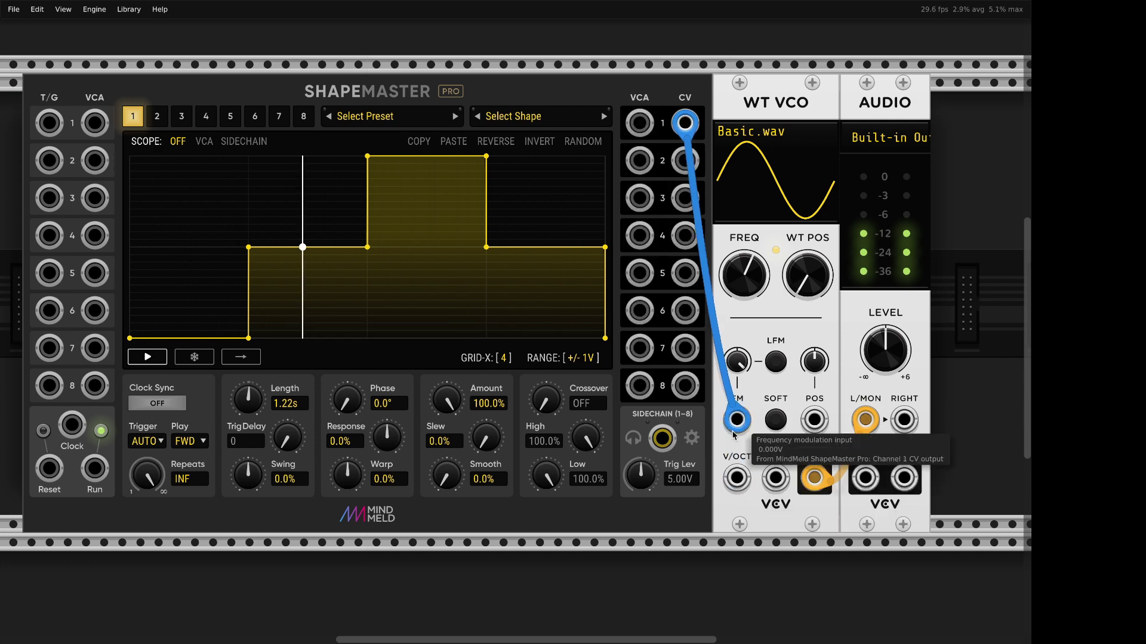
pyautogui.click(776, 362)
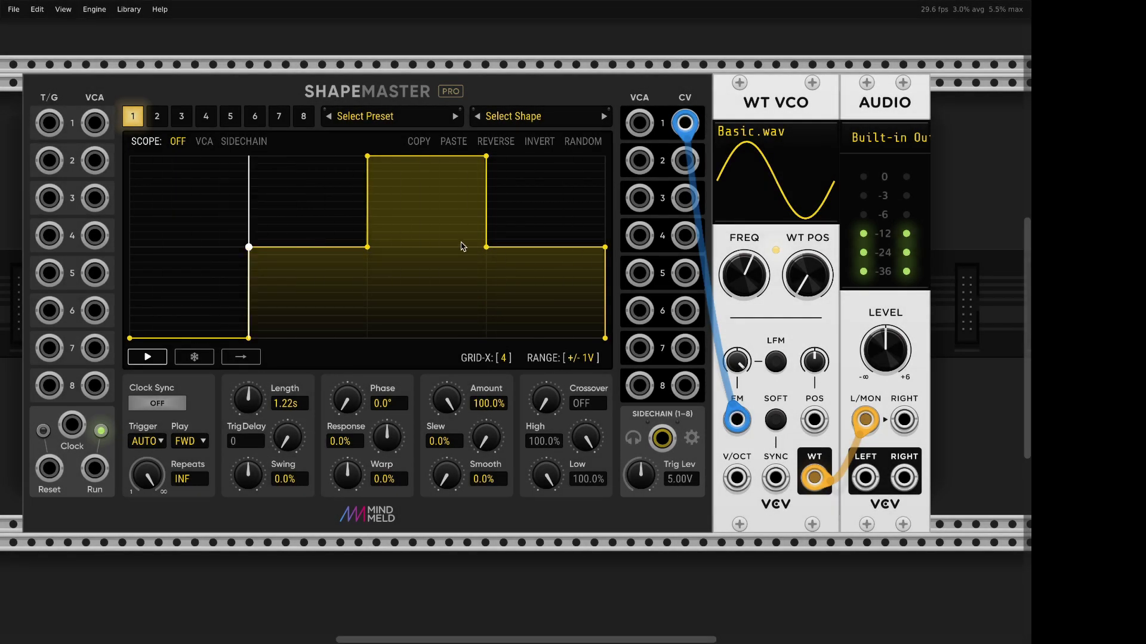
# Display ShapeMaster's unsynced Length as a frequency and set it to 523Hz.
pyautogui.rightClick(294, 407)
pyautogui.click(292, 406)
pyautogui.rightClick(285, 404)
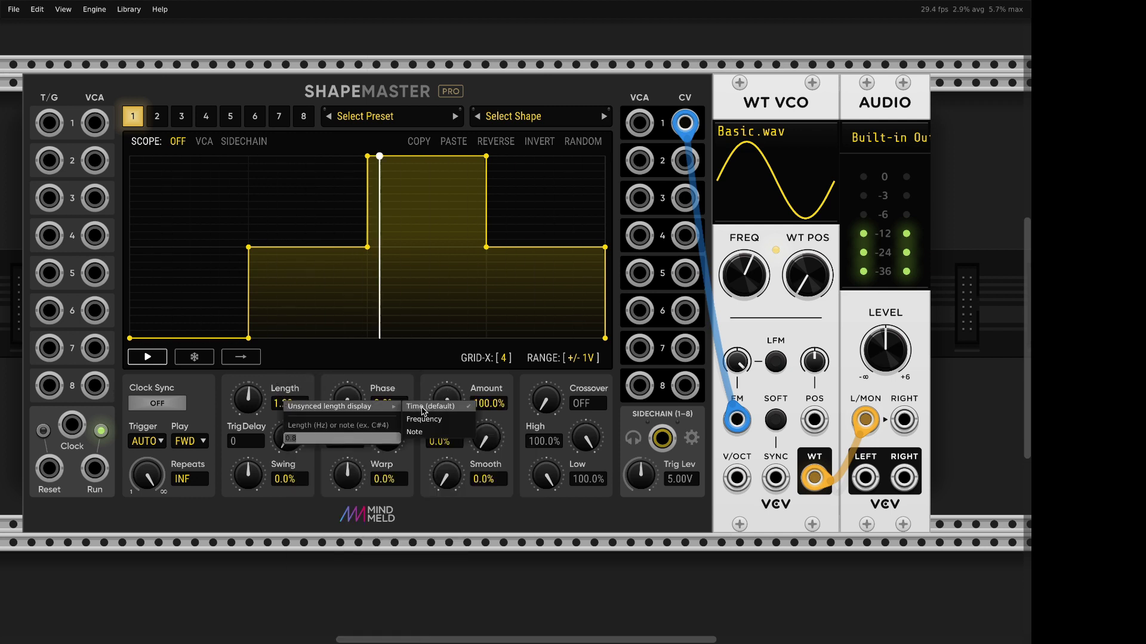
pyautogui.click(425, 419)
pyautogui.rightClick(296, 405)
pyautogui.write('5')
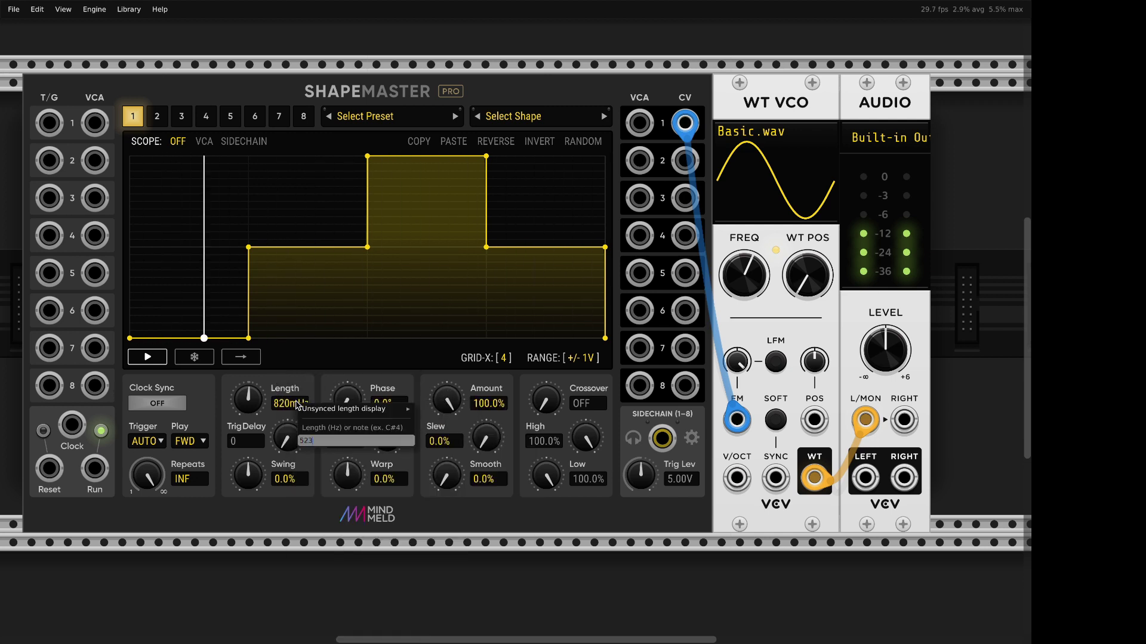
pyautogui.write('23')
pyautogui.press('Return')
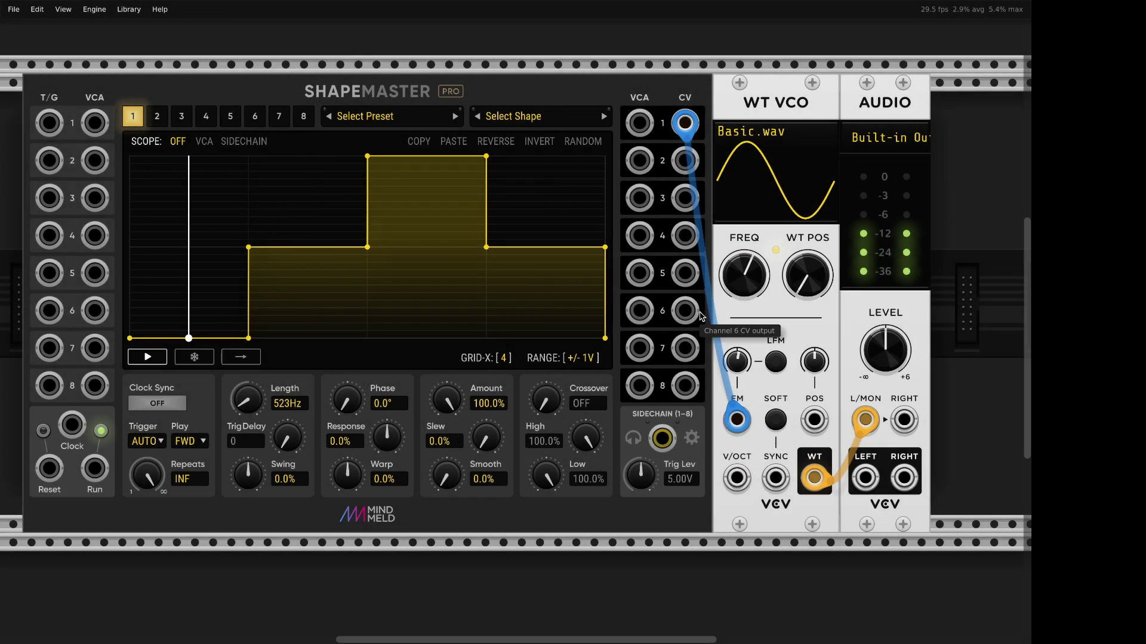
# Reset the WT VCO's FM depth to zero and toggle its linear FM button.
pyautogui.moveTo(737, 359); pyautogui.dragTo(742, 367)
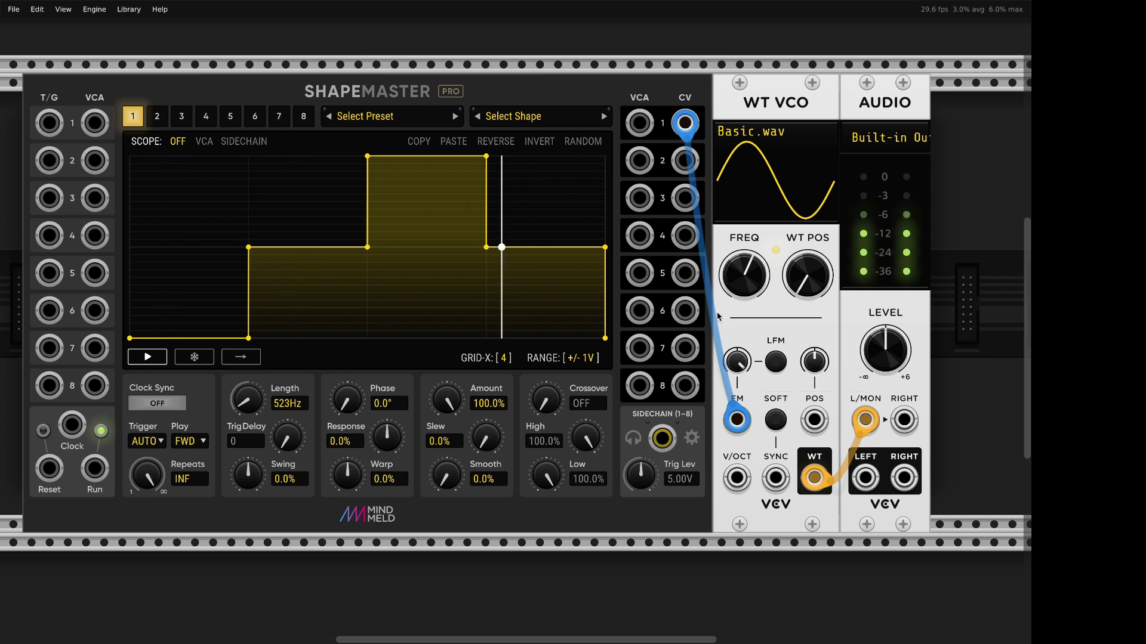
pyautogui.doubleClick(737, 362)
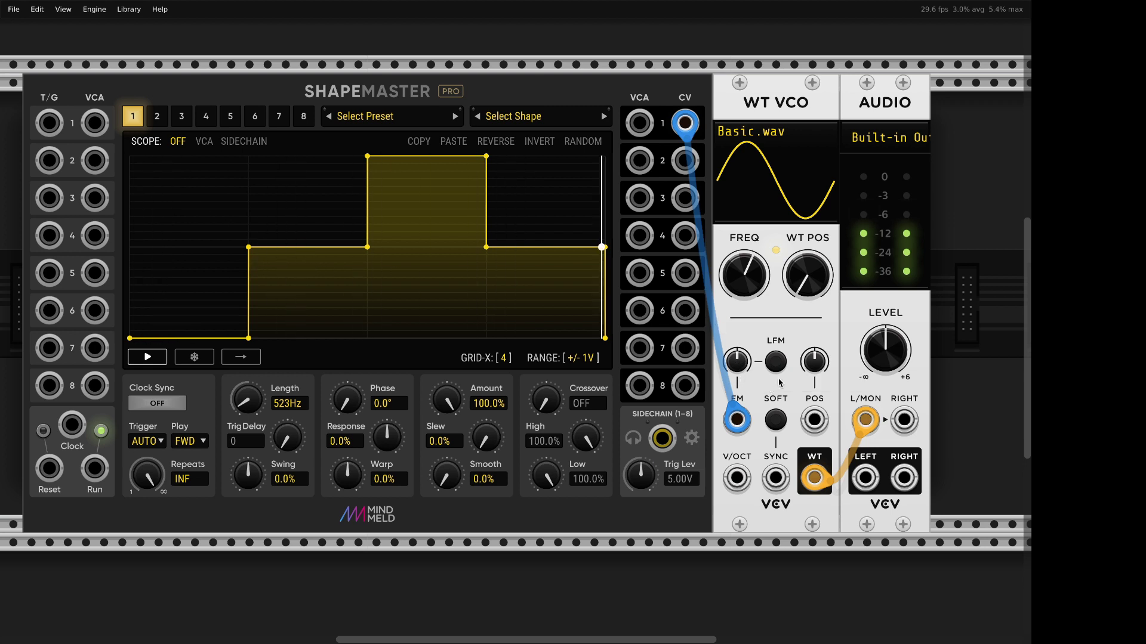
pyautogui.click(775, 361)
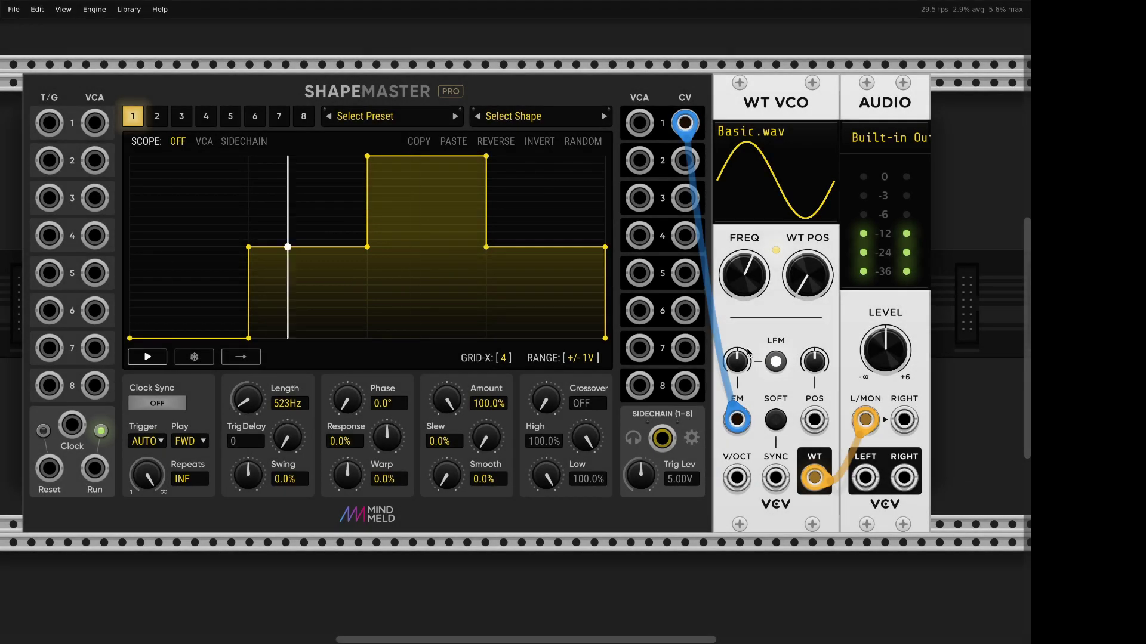
pyautogui.moveTo(743, 365)
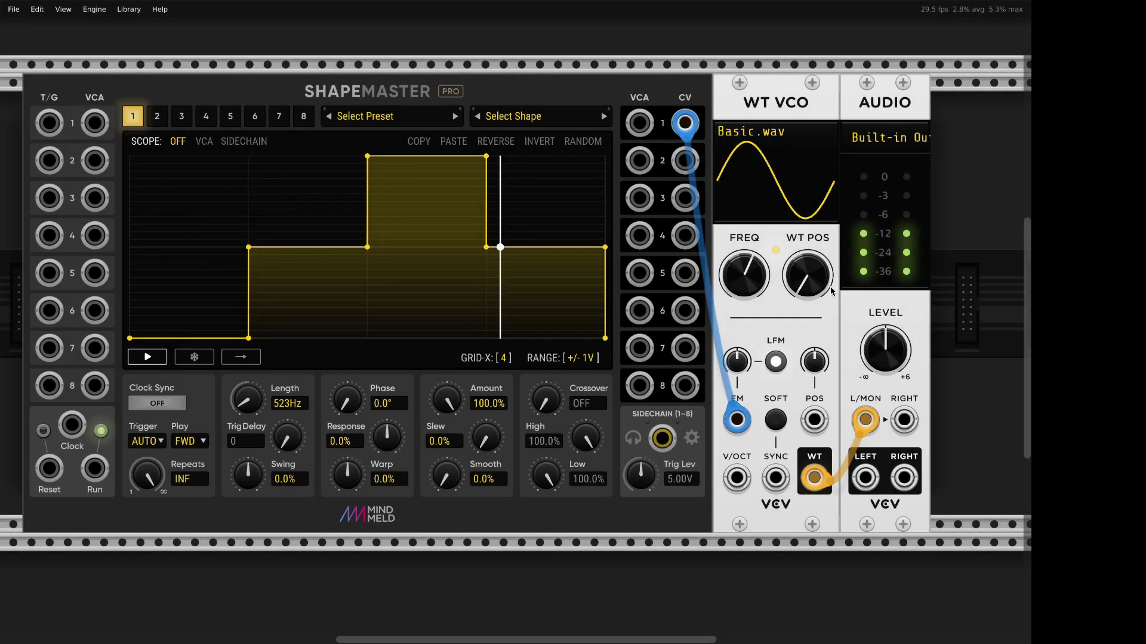
# Move the WT VCO left and the AUDIO module right to open a gap between them.
pyautogui.scroll(-3, 656, 274)
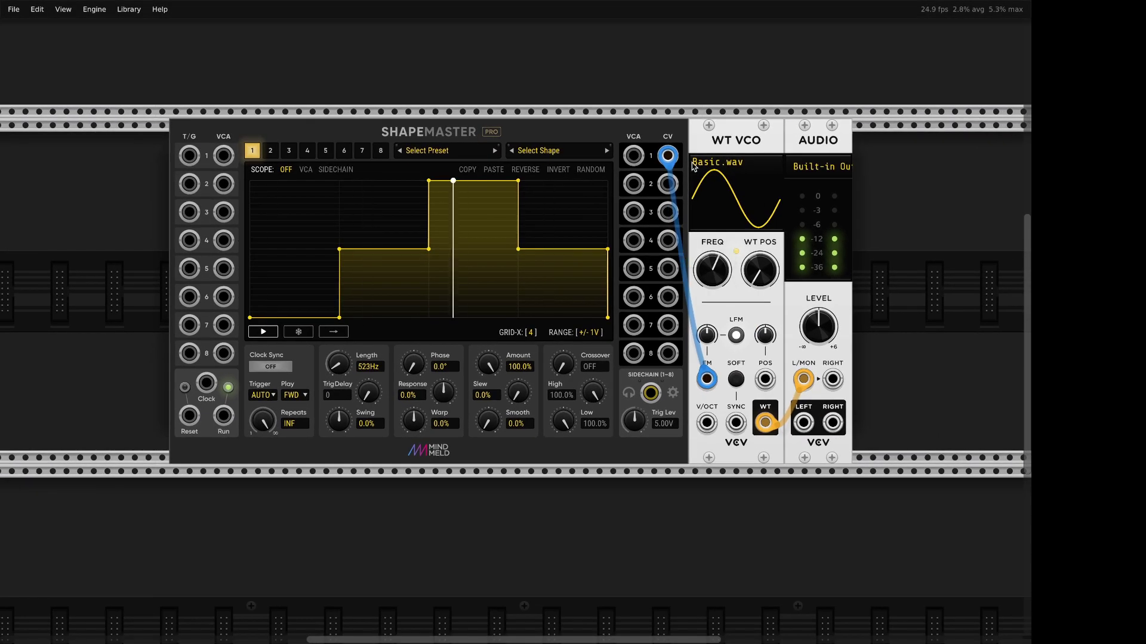
pyautogui.moveTo(731, 145); pyautogui.dragTo(635, 144)
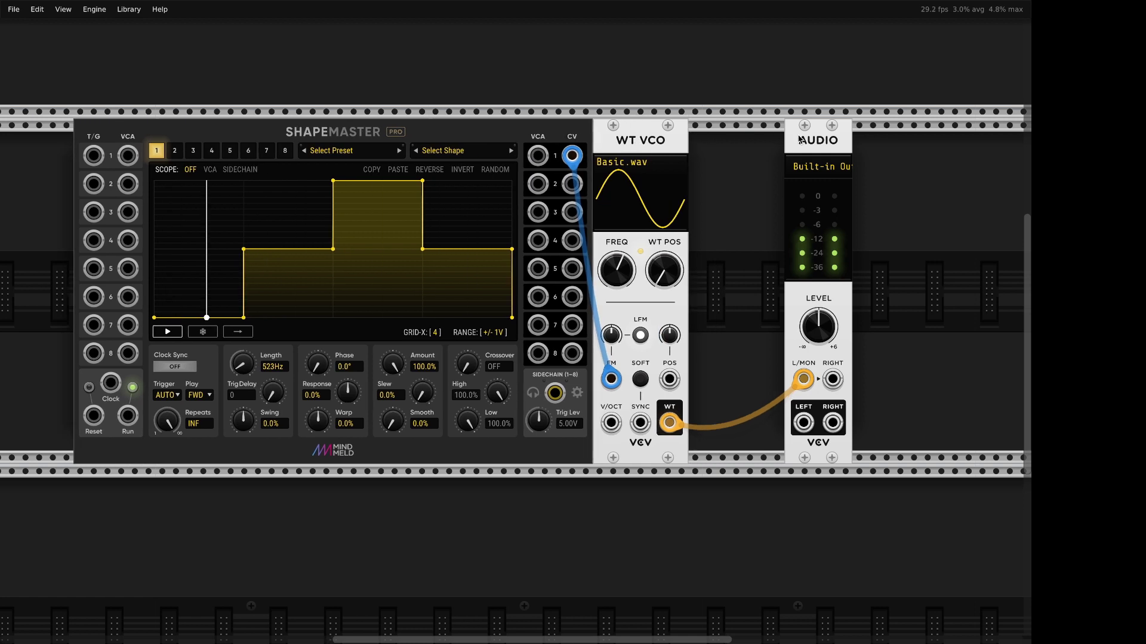
pyautogui.moveTo(818, 144); pyautogui.dragTo(913, 148)
# Add a Follower in the gap, feed it the WT VCO output, and slow ShapeMaster to 513mHz.
pyautogui.rightClick(740, 240)
pyautogui.write('foll')
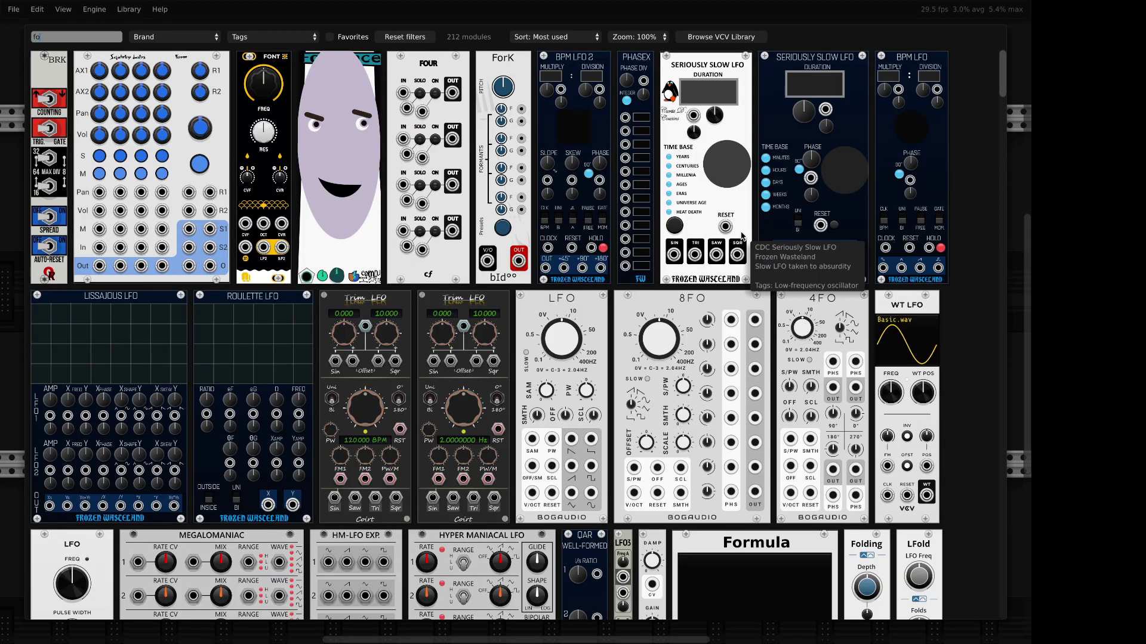
pyautogui.click(210, 106)
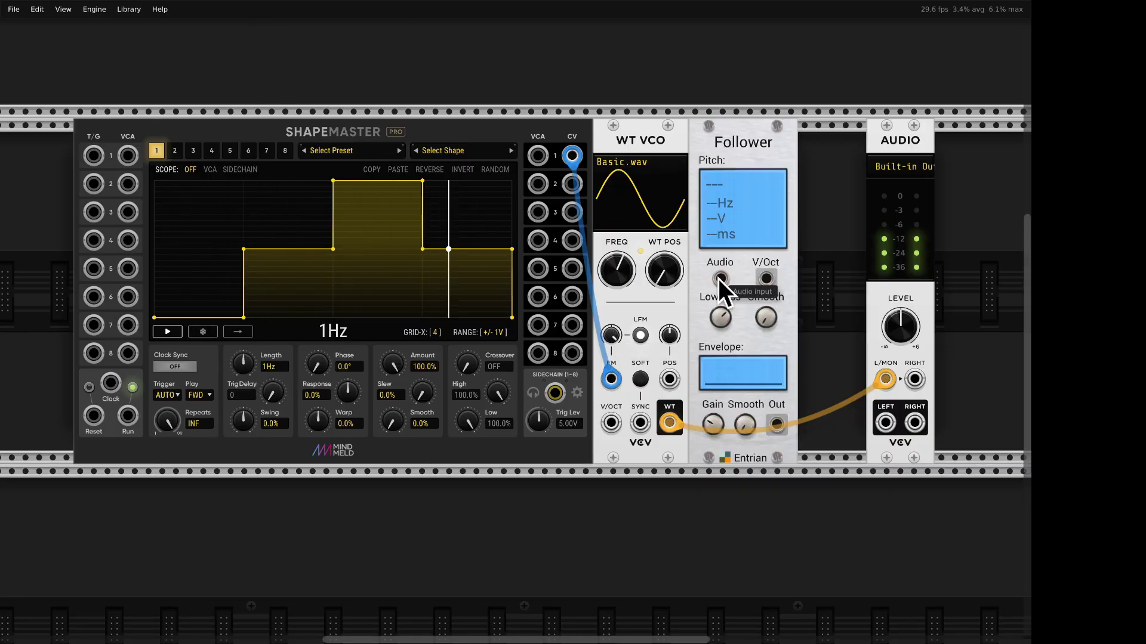
pyautogui.moveTo(720, 278); pyautogui.dragTo(669, 422)
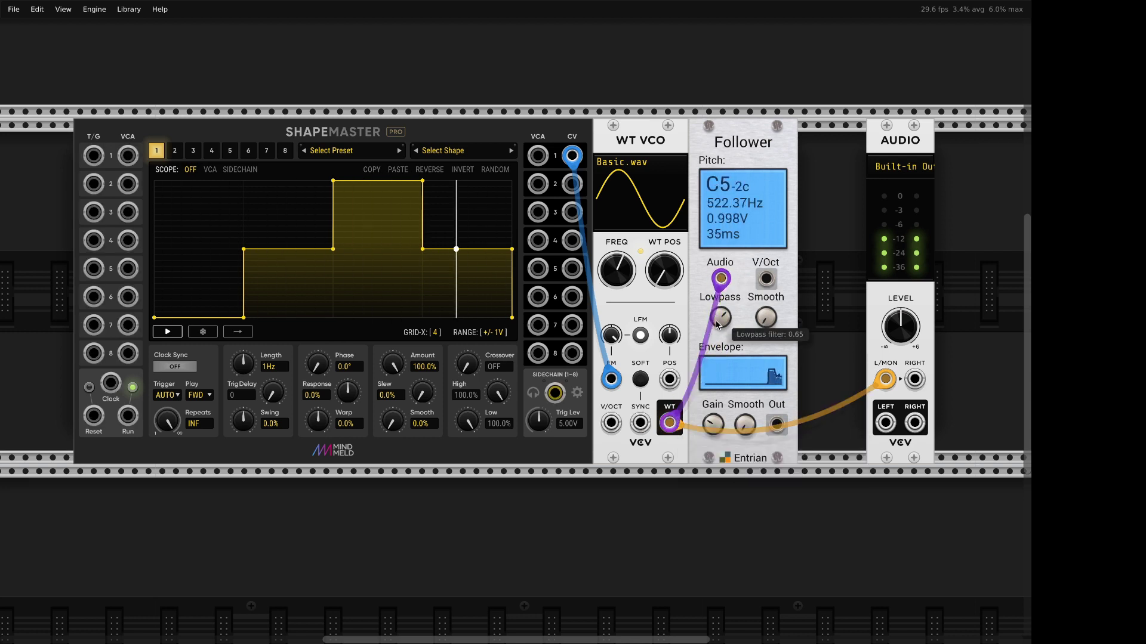
pyautogui.moveTo(242, 362); pyautogui.dragTo(243, 369)
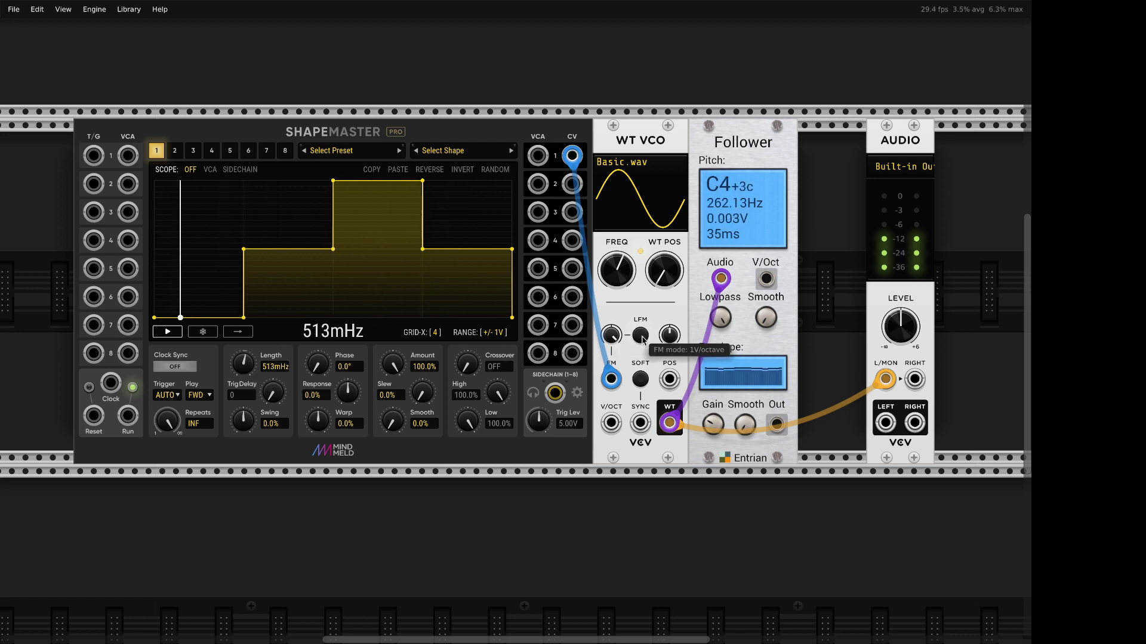
# Set the WT VCO's base frequency to 400 Hz.
pyautogui.rightClick(615, 266)
pyautogui.click(612, 258)
pyautogui.scroll(3, 611, 258)
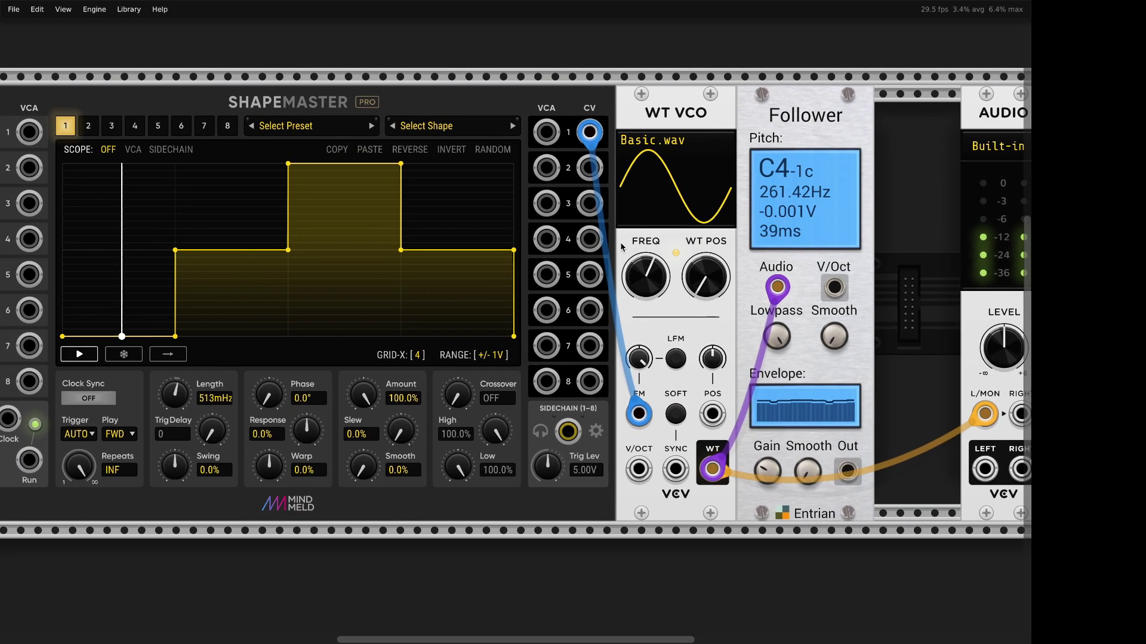
pyautogui.rightClick(620, 274)
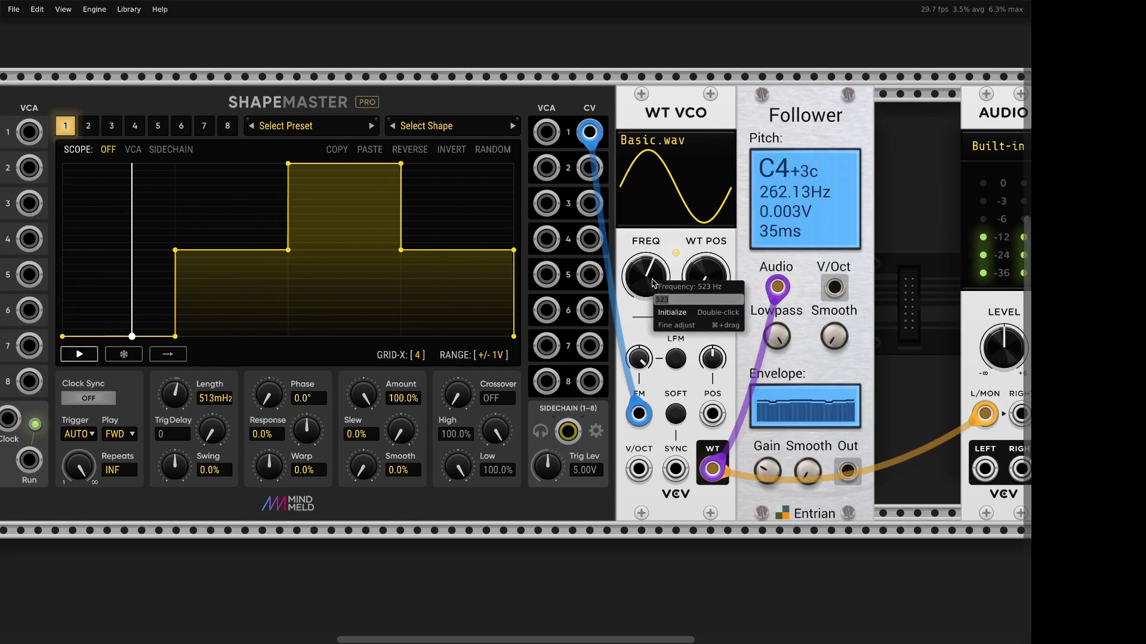
pyautogui.write('400')
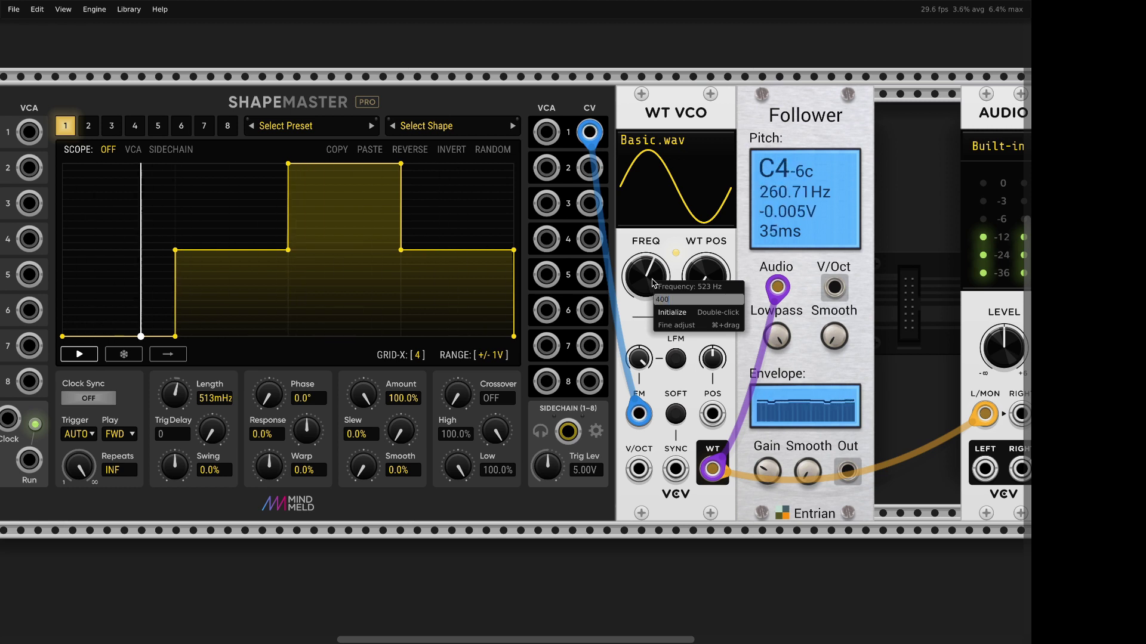
pyautogui.press('Return')
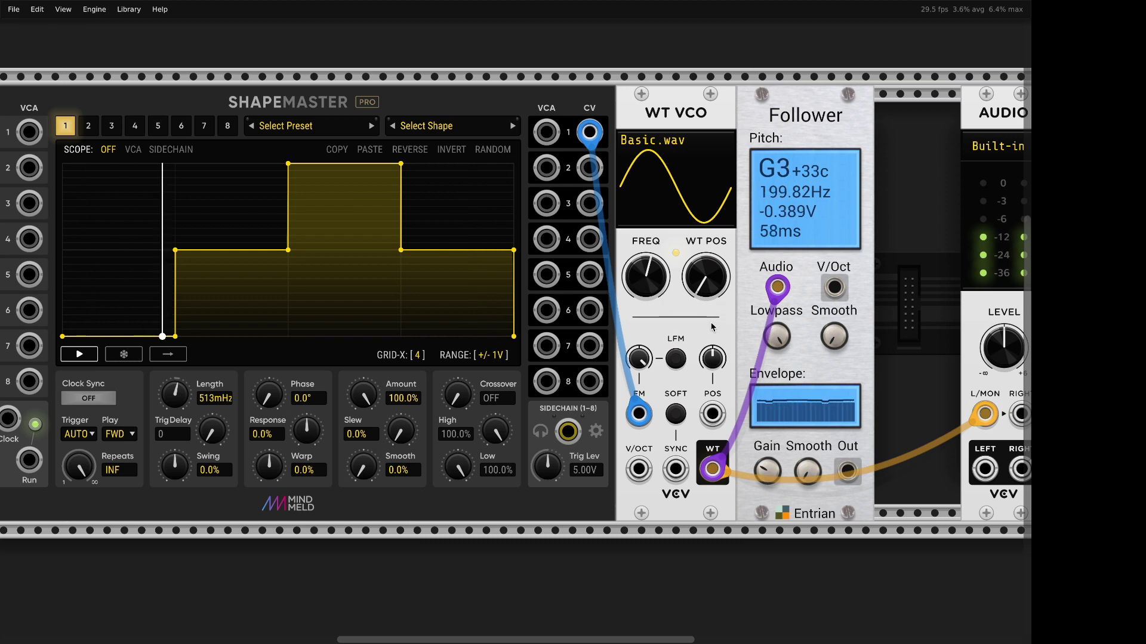
# Confirm the frequency value and bring the AUDIO module back beside the Follower.
pyautogui.rightClick(644, 279)
pyautogui.press('Escape')
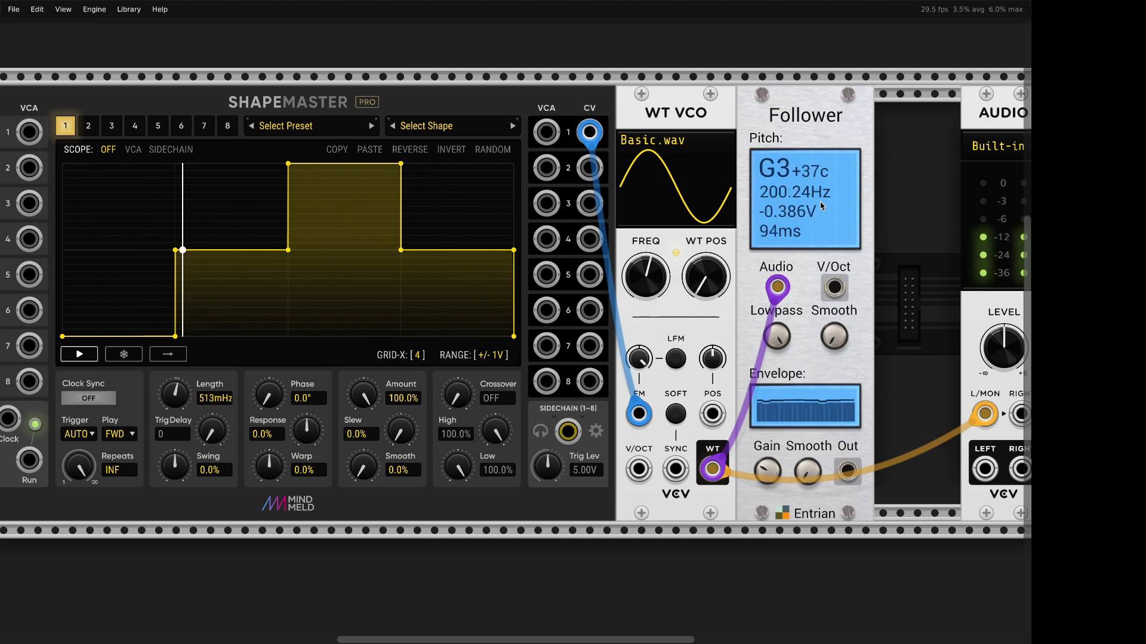
pyautogui.hotkey('ctrl', 'z')
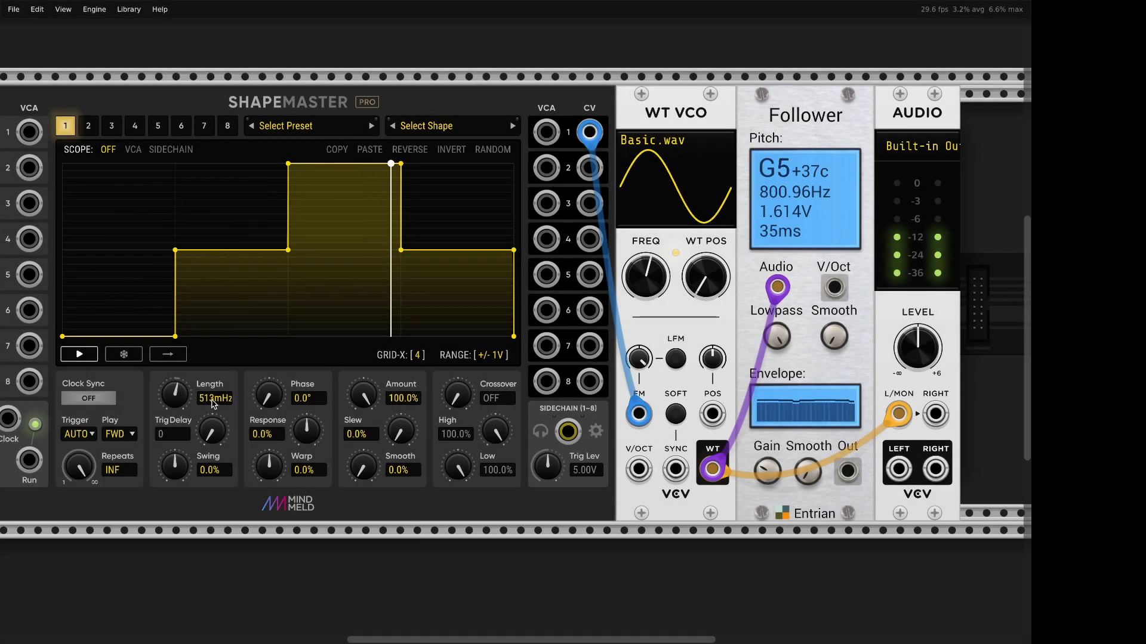
# Raise the ShapeMaster Length to 523Hz so the stepped FM runs at audio rate.
pyautogui.moveTo(212, 404); pyautogui.dragTo(212, 404)
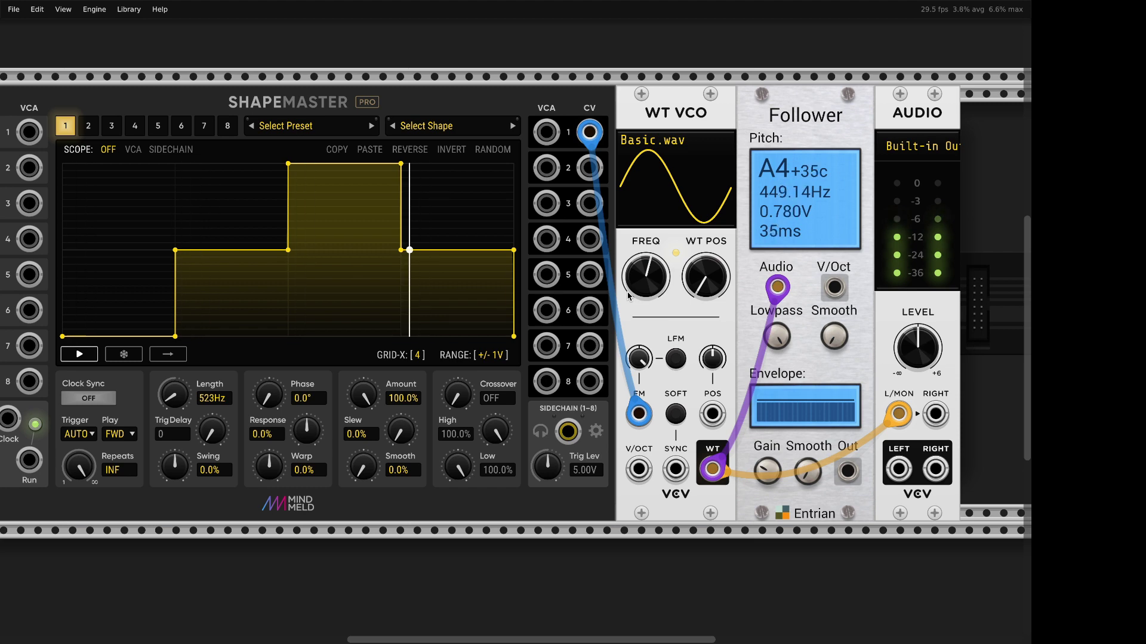
# Lower the ShapeMaster Length to 243mHz, bringing the Follower to about F#4.
pyautogui.hscroll(-2, 625, 295)
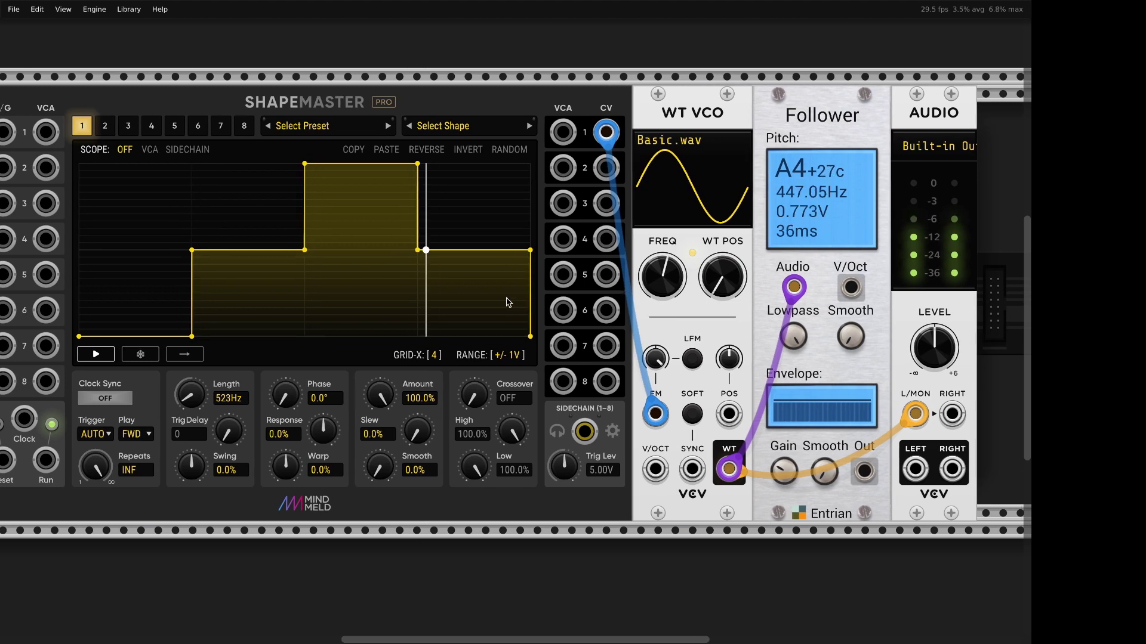
pyautogui.hscroll(-3, 520, 309)
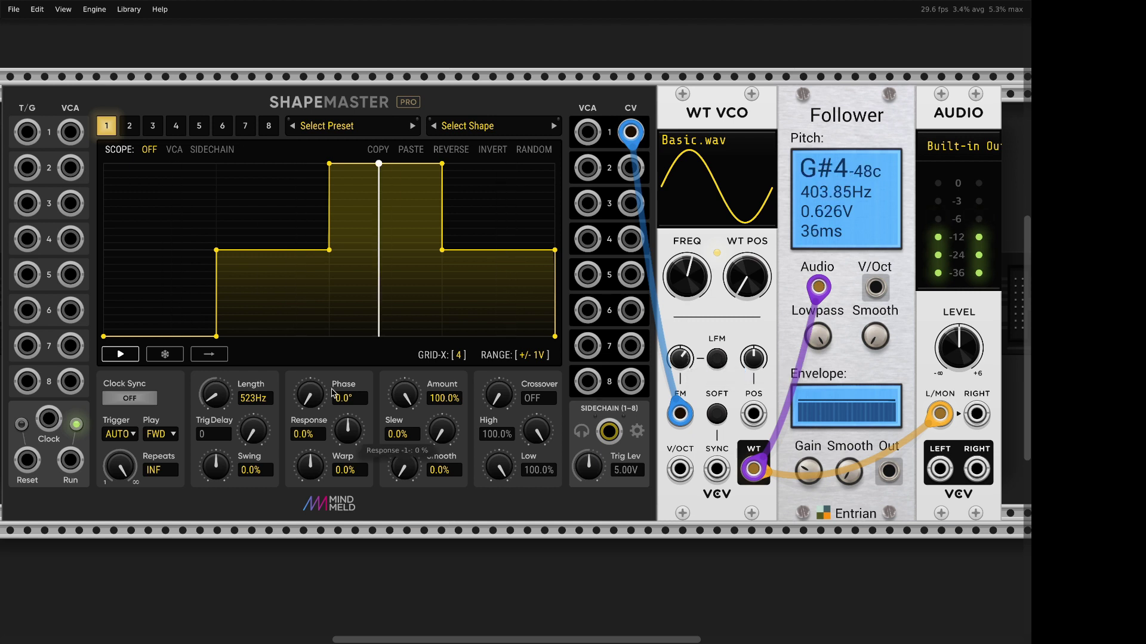
pyautogui.moveTo(215, 401); pyautogui.dragTo(220, 401)
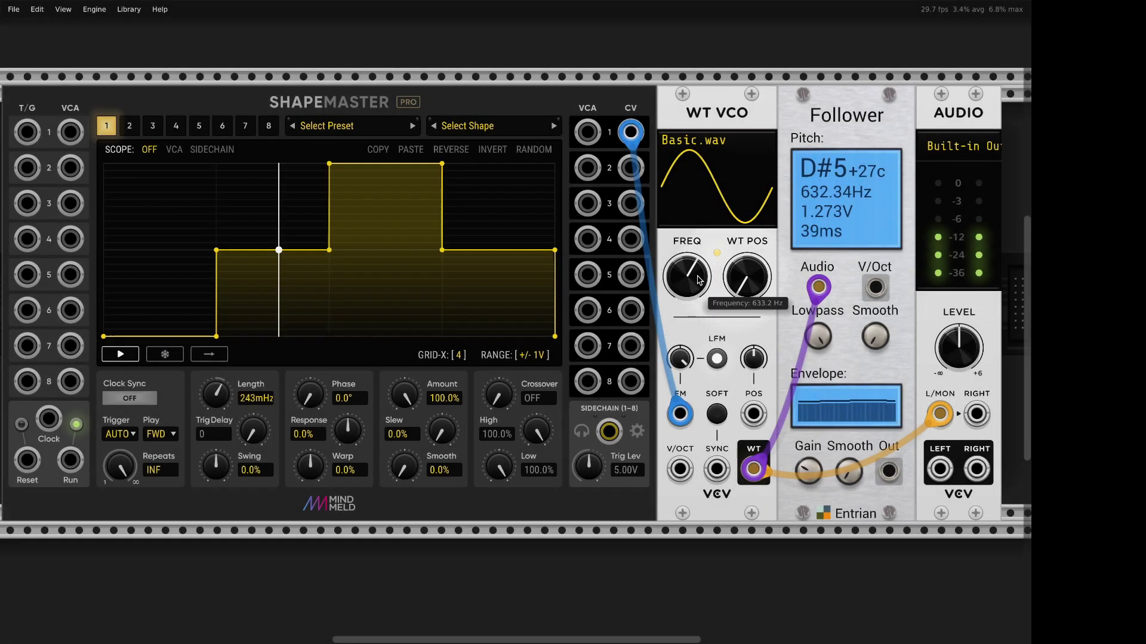
# Reset WT VCO FREQ to default, run ShapeMaster at 523Hz, and set FM attenuverter to 9.6%.
pyautogui.moveTo(691, 280); pyautogui.dragTo(691, 251)
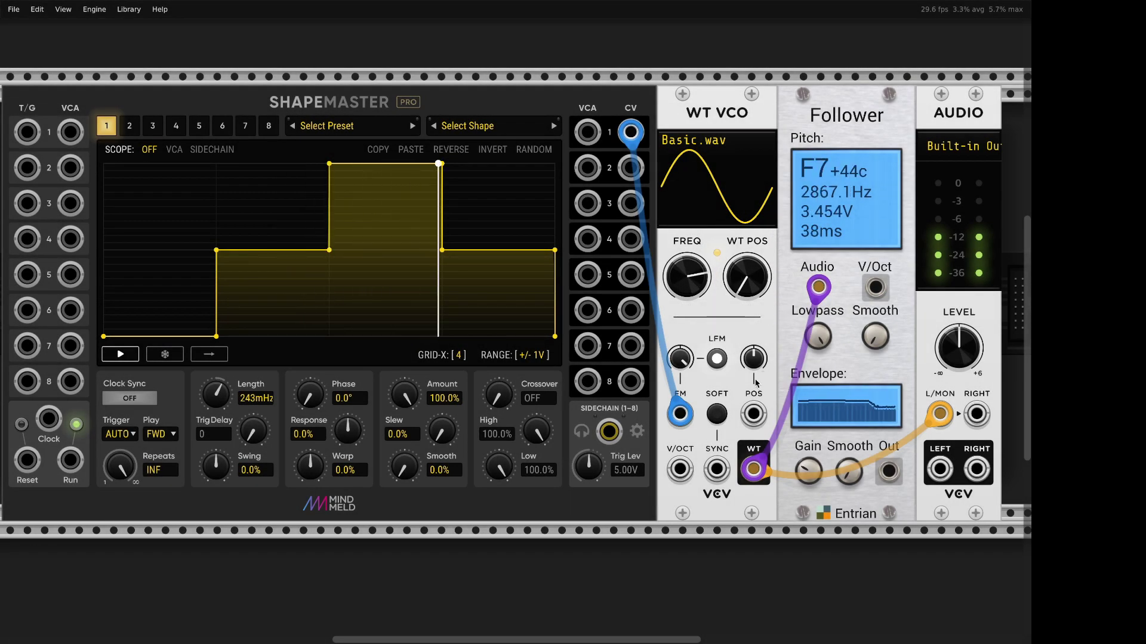
pyautogui.moveTo(216, 394)
pyautogui.mouseDown()
pyautogui.moveTo(216, 429)
pyautogui.moveTo(216, 376)
pyautogui.mouseUp()
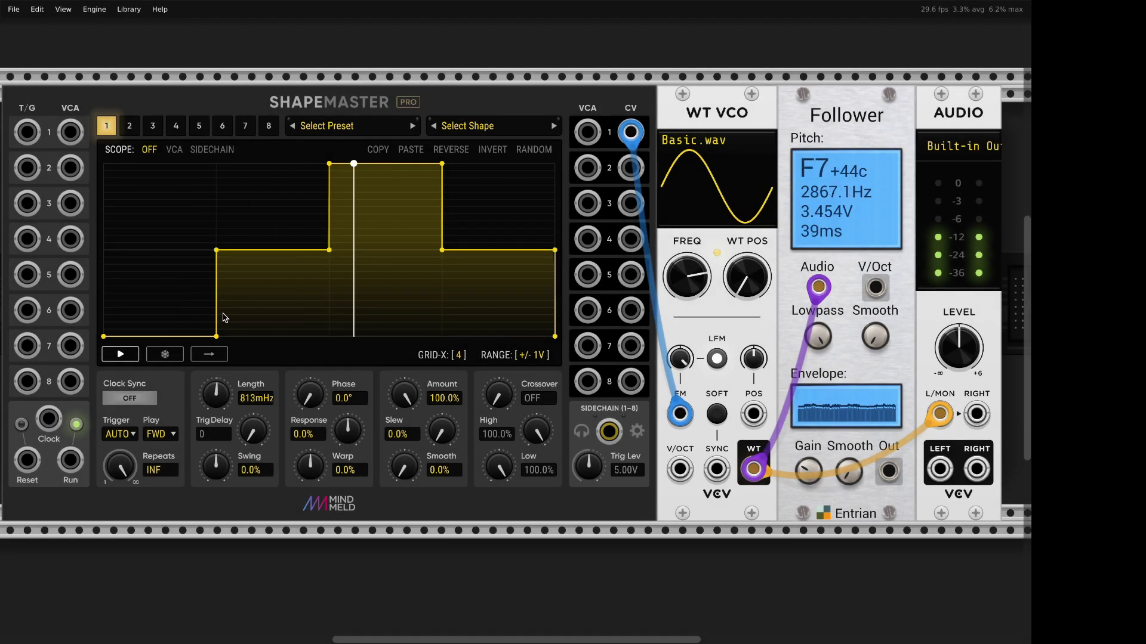
pyautogui.doubleClick(687, 276)
pyautogui.moveTo(253, 398); pyautogui.dragTo(256, 401)
pyautogui.moveTo(680, 358); pyautogui.dragTo(680, 356)
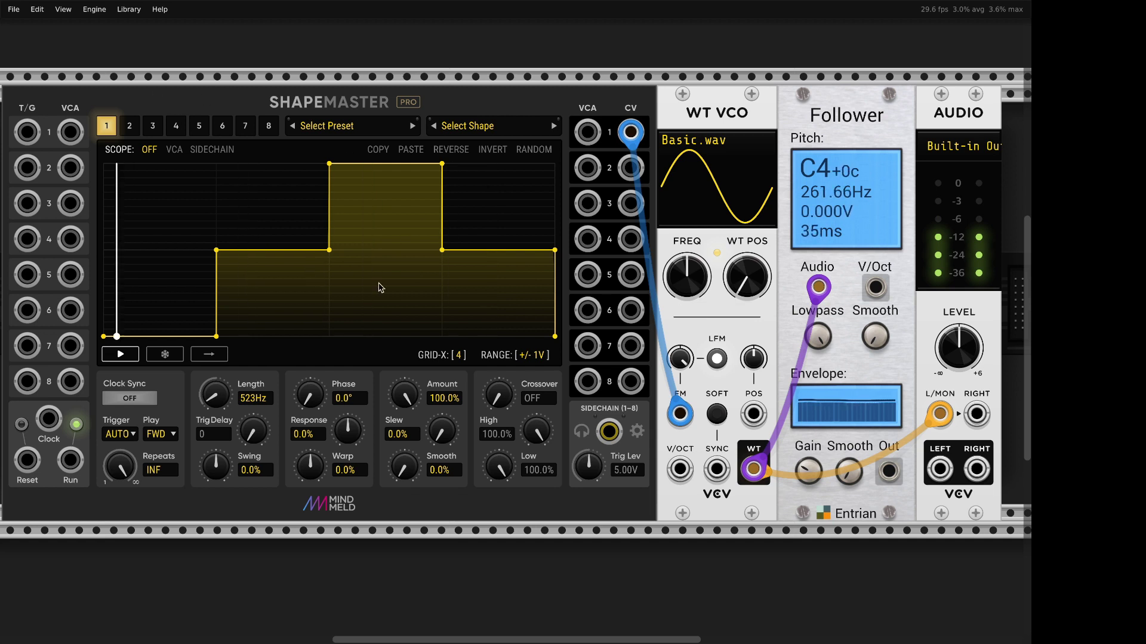
# Slow the ShapeMaster Length down to 280mHz.
pyautogui.moveTo(214, 394); pyautogui.dragTo(215, 362)
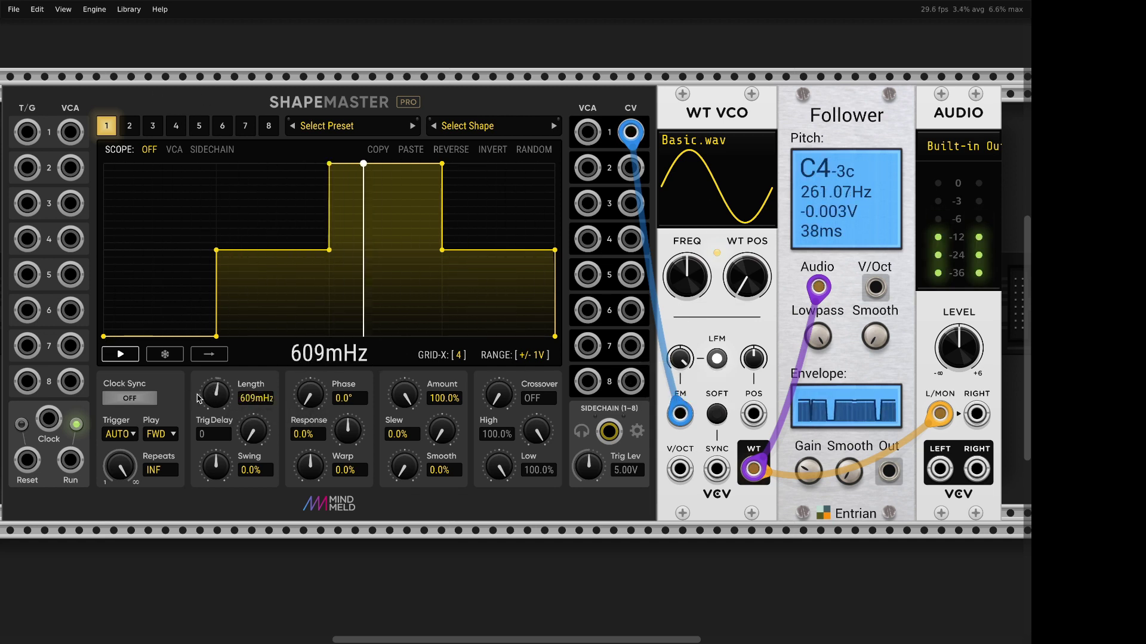
pyautogui.moveTo(204, 400); pyautogui.dragTo(203, 413)
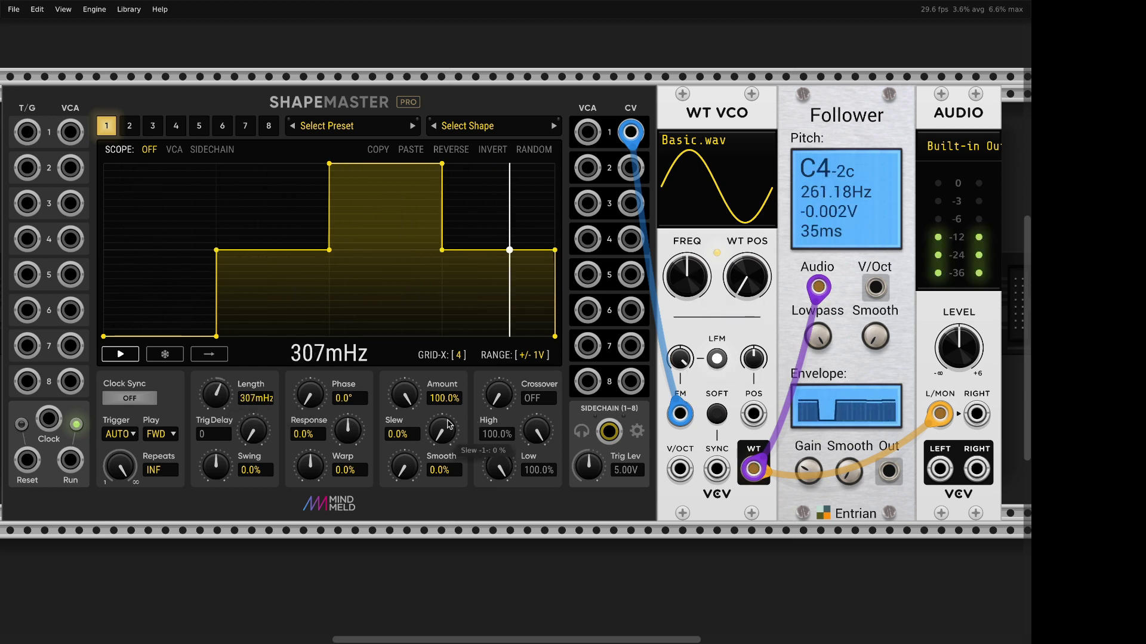
pyautogui.moveTo(216, 393); pyautogui.dragTo(218, 393)
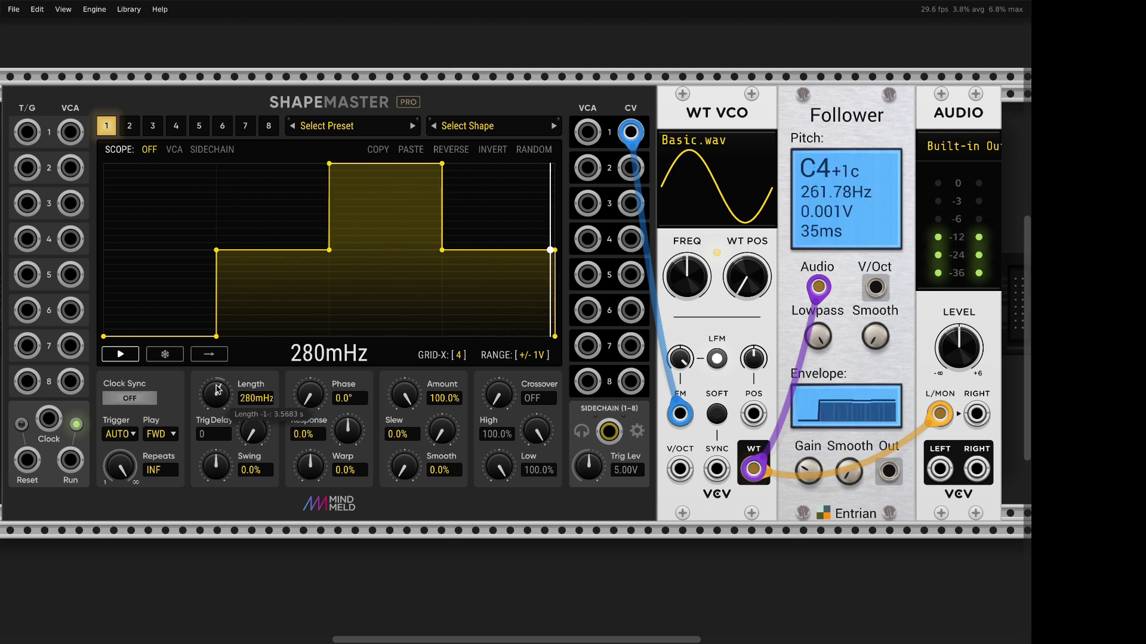
# Set the WT VCO frequency to 523 Hz.
pyautogui.rightClick(687, 274)
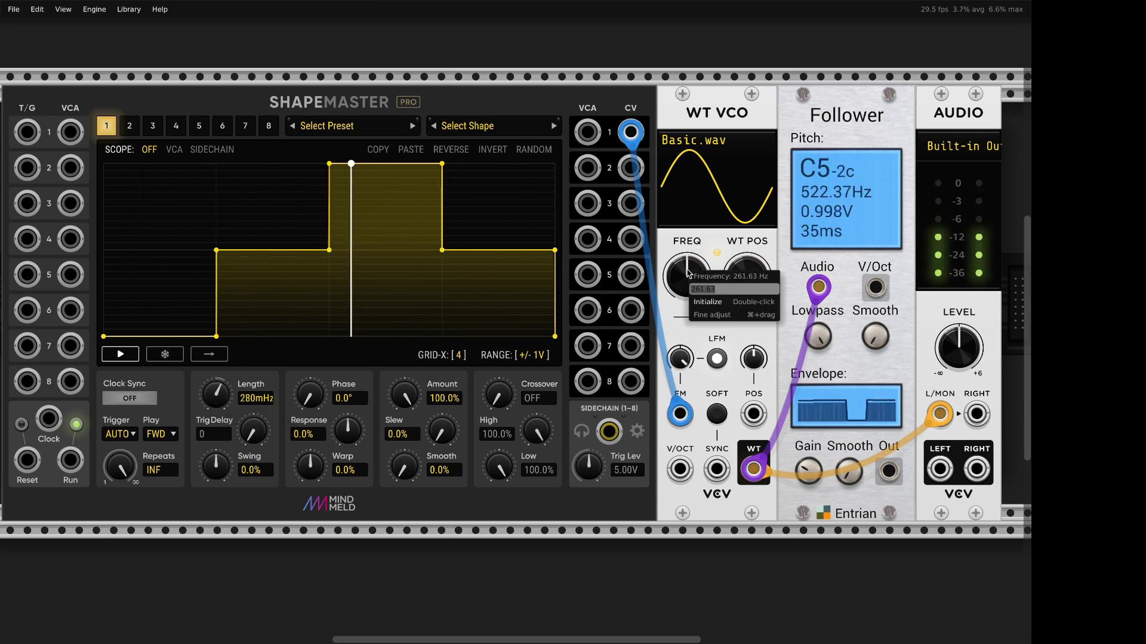
pyautogui.write('523')
pyautogui.press('Return')
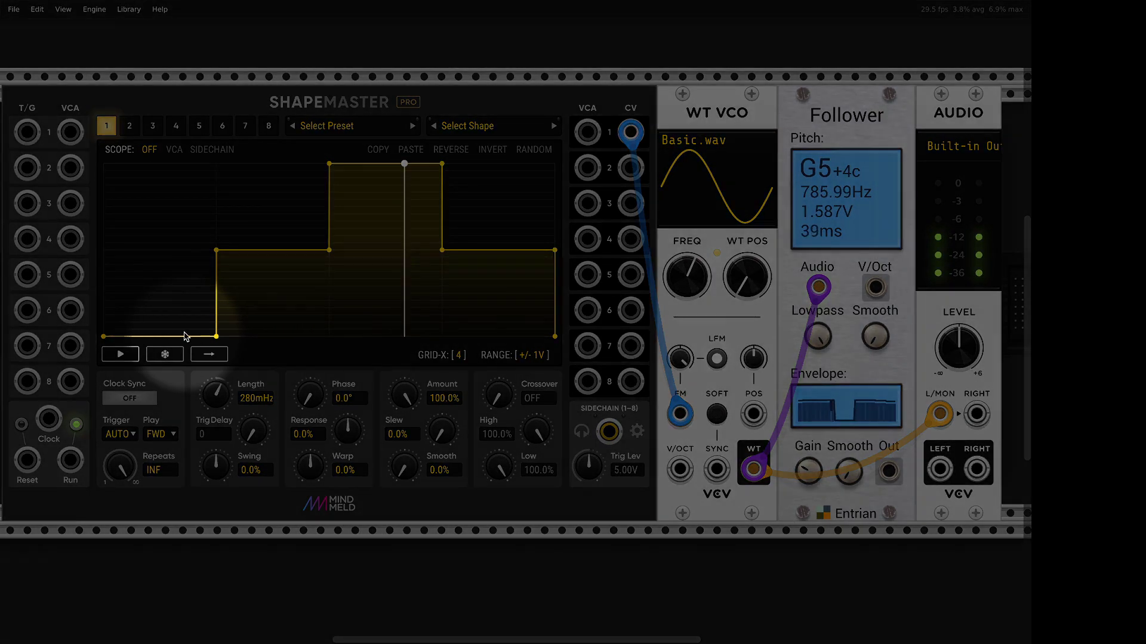